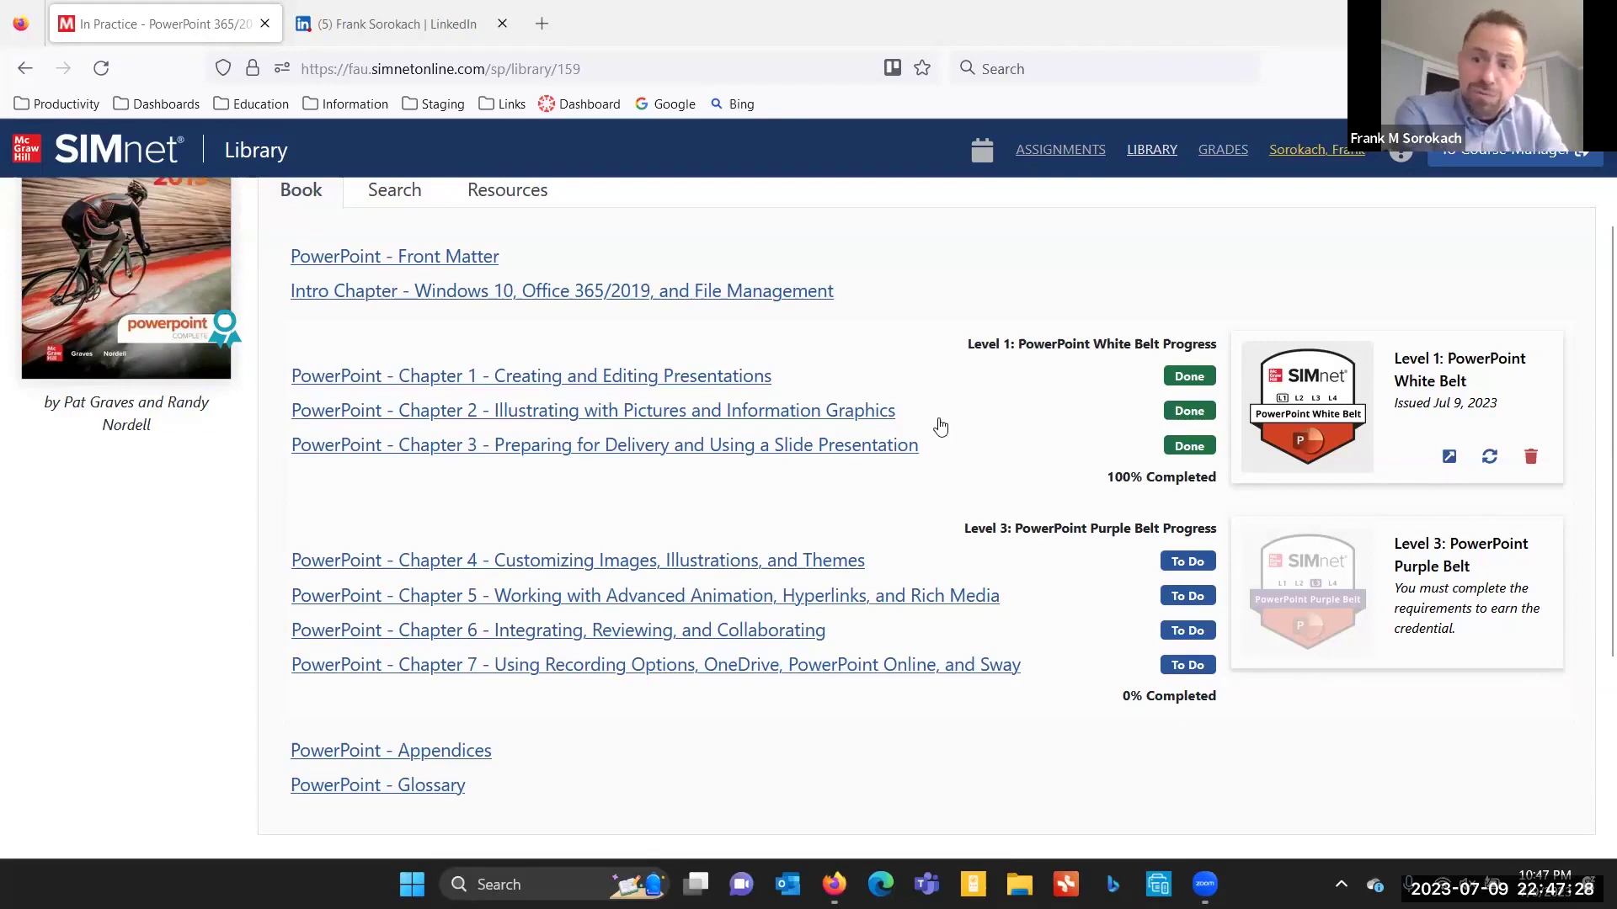
- Switch to the LinkedIn profile and scroll to Licenses & certifications showing the Excel White Belt entry
click(336, 17)
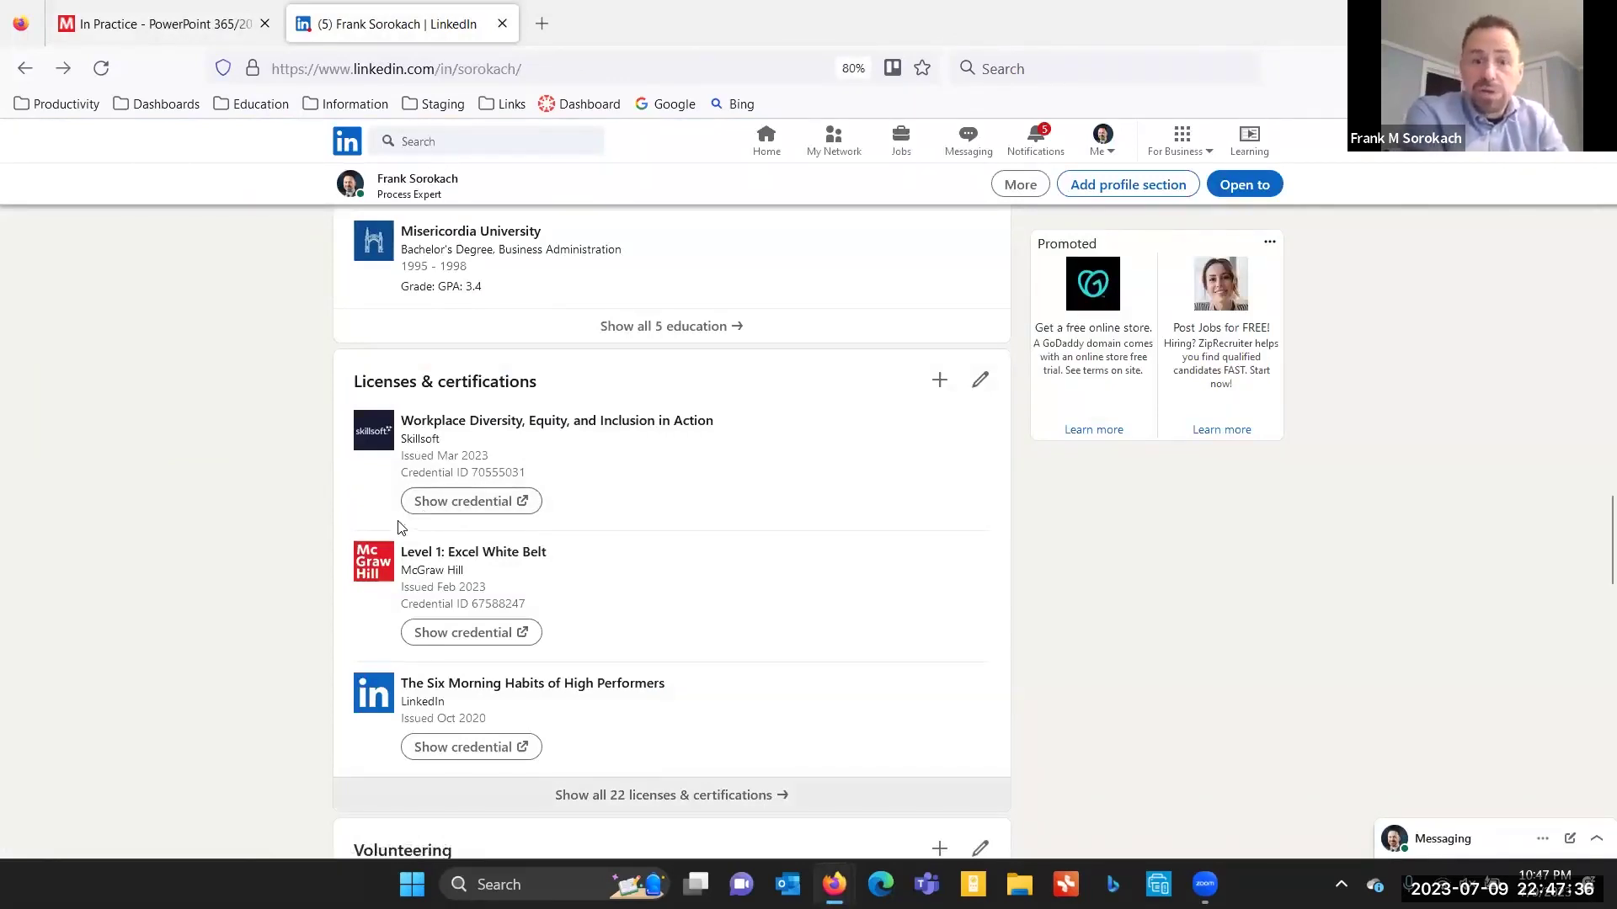
scroll(376, 527, up, 8)
scroll(390, 480, up, 12)
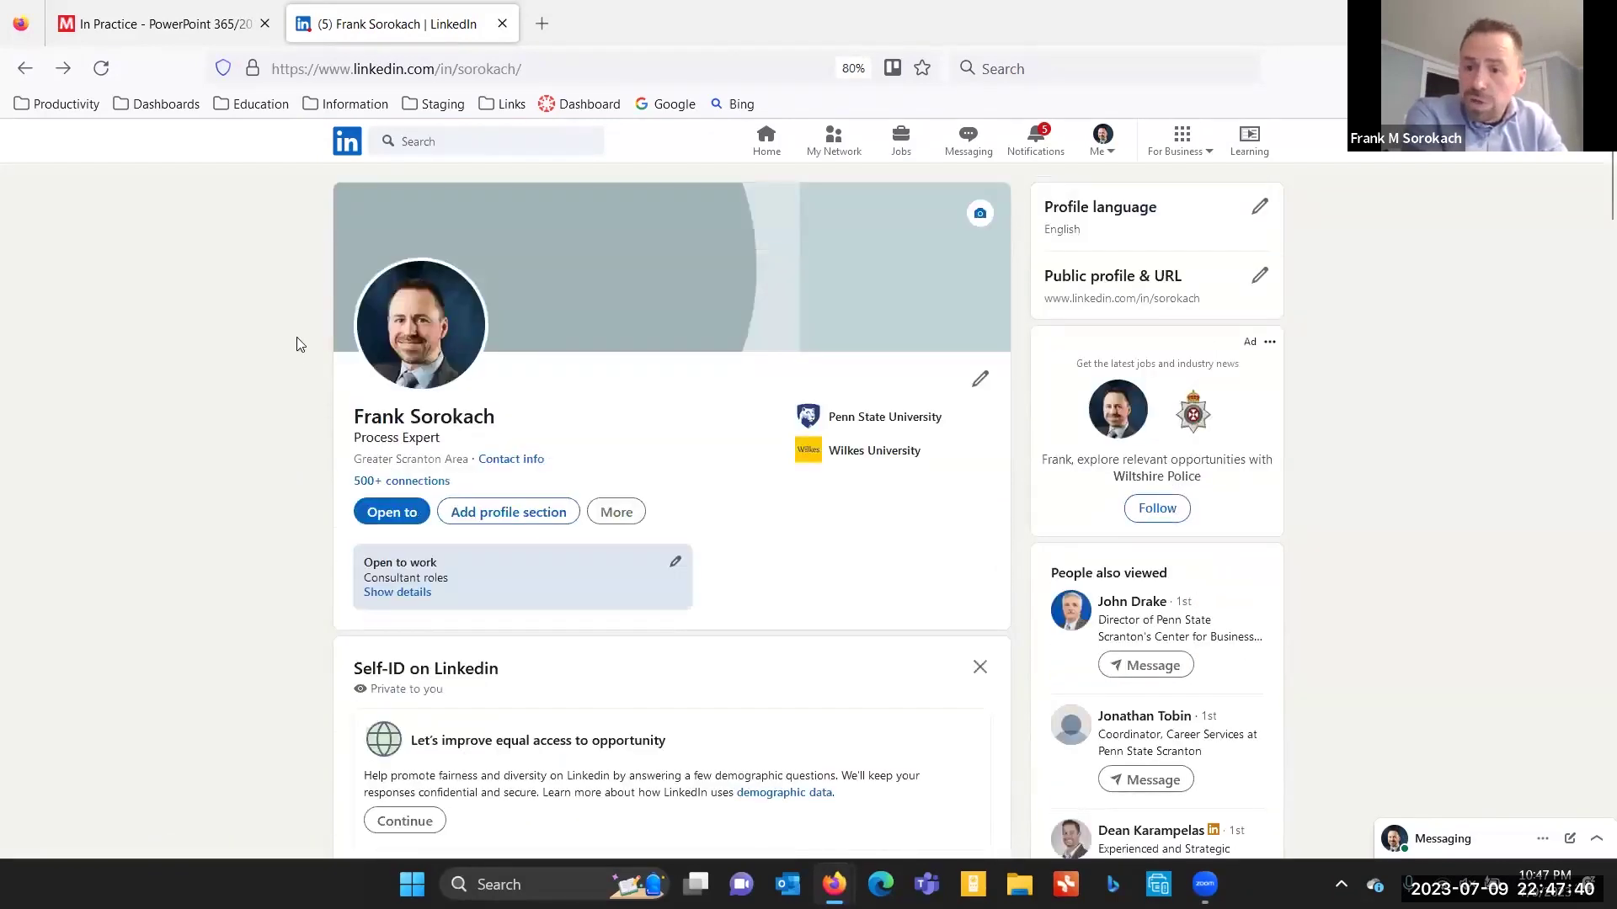
scroll(305, 370, down, 8)
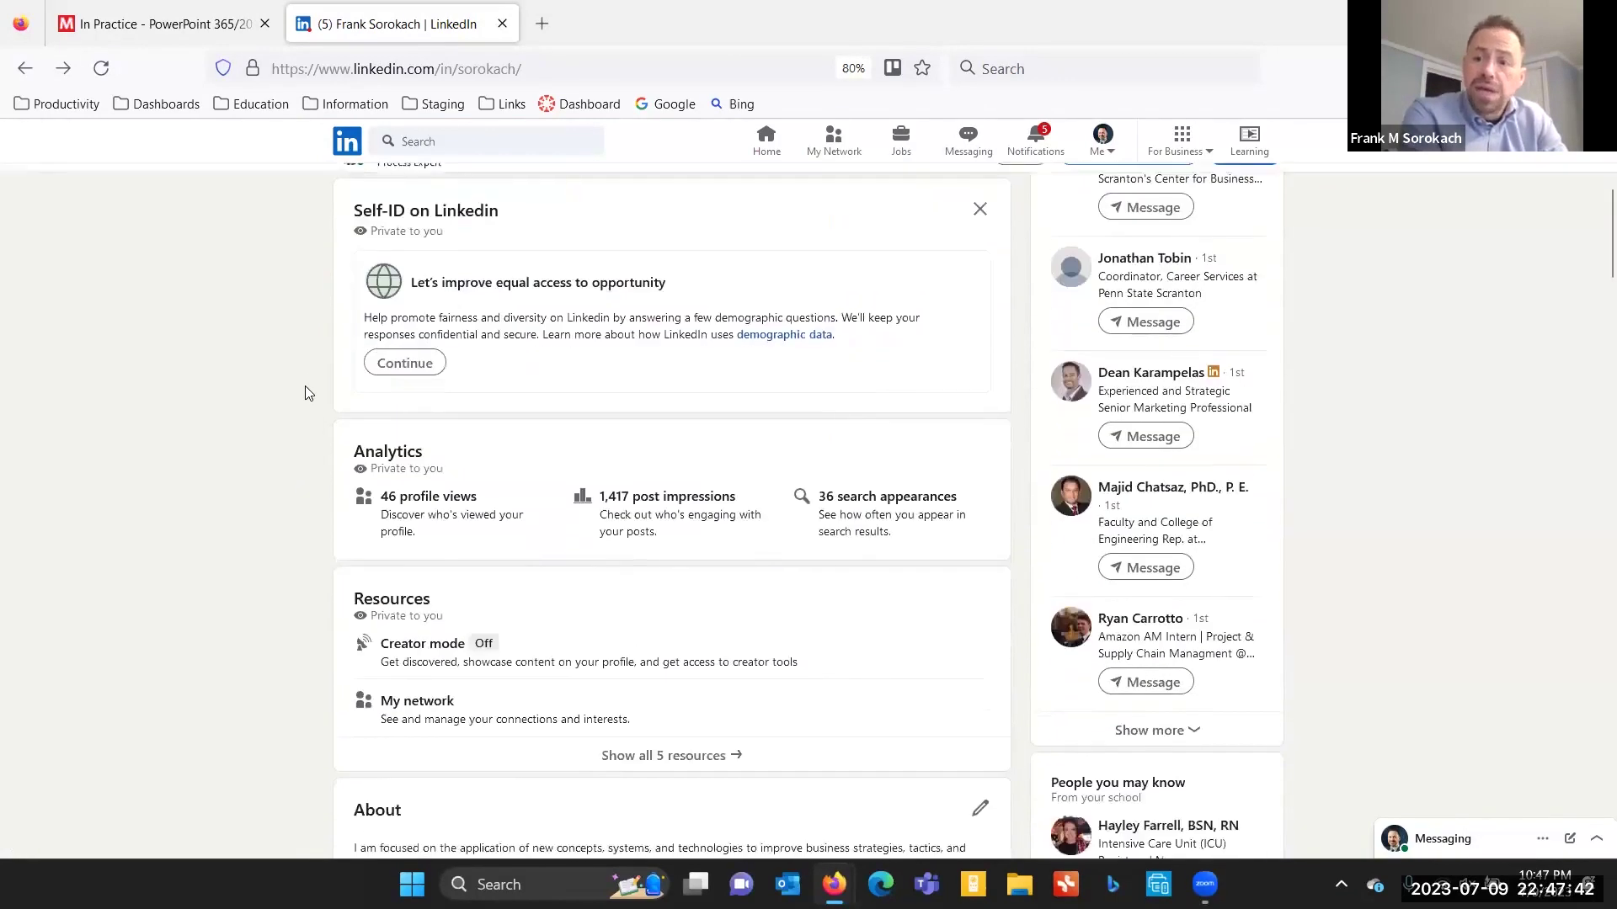
scroll(305, 391, down, 10)
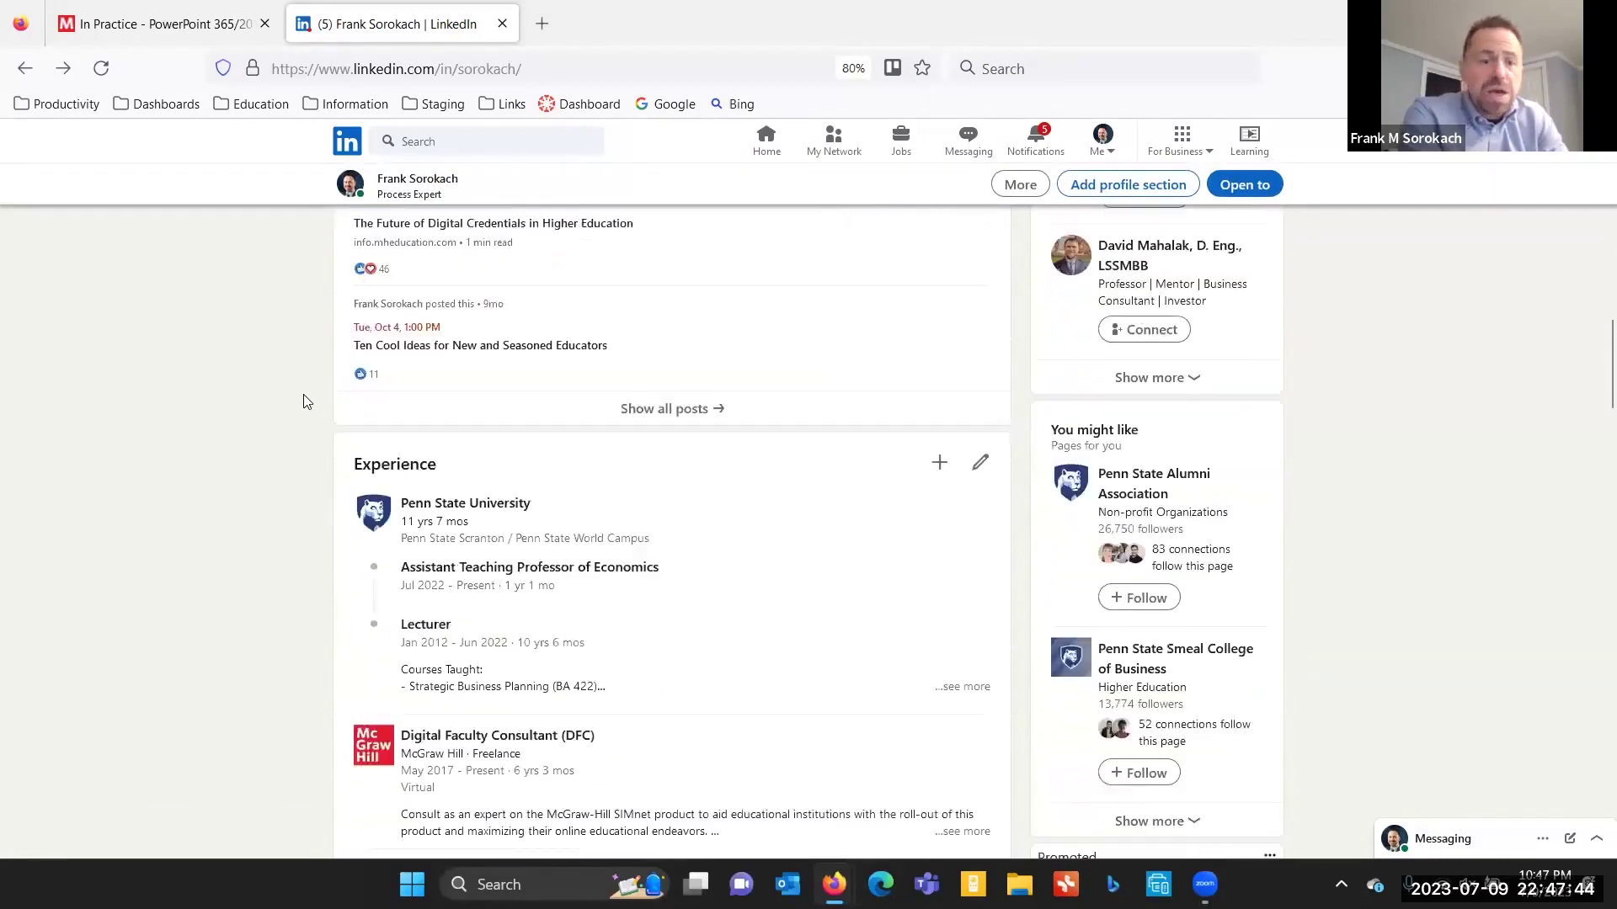
scroll(305, 403, down, 8)
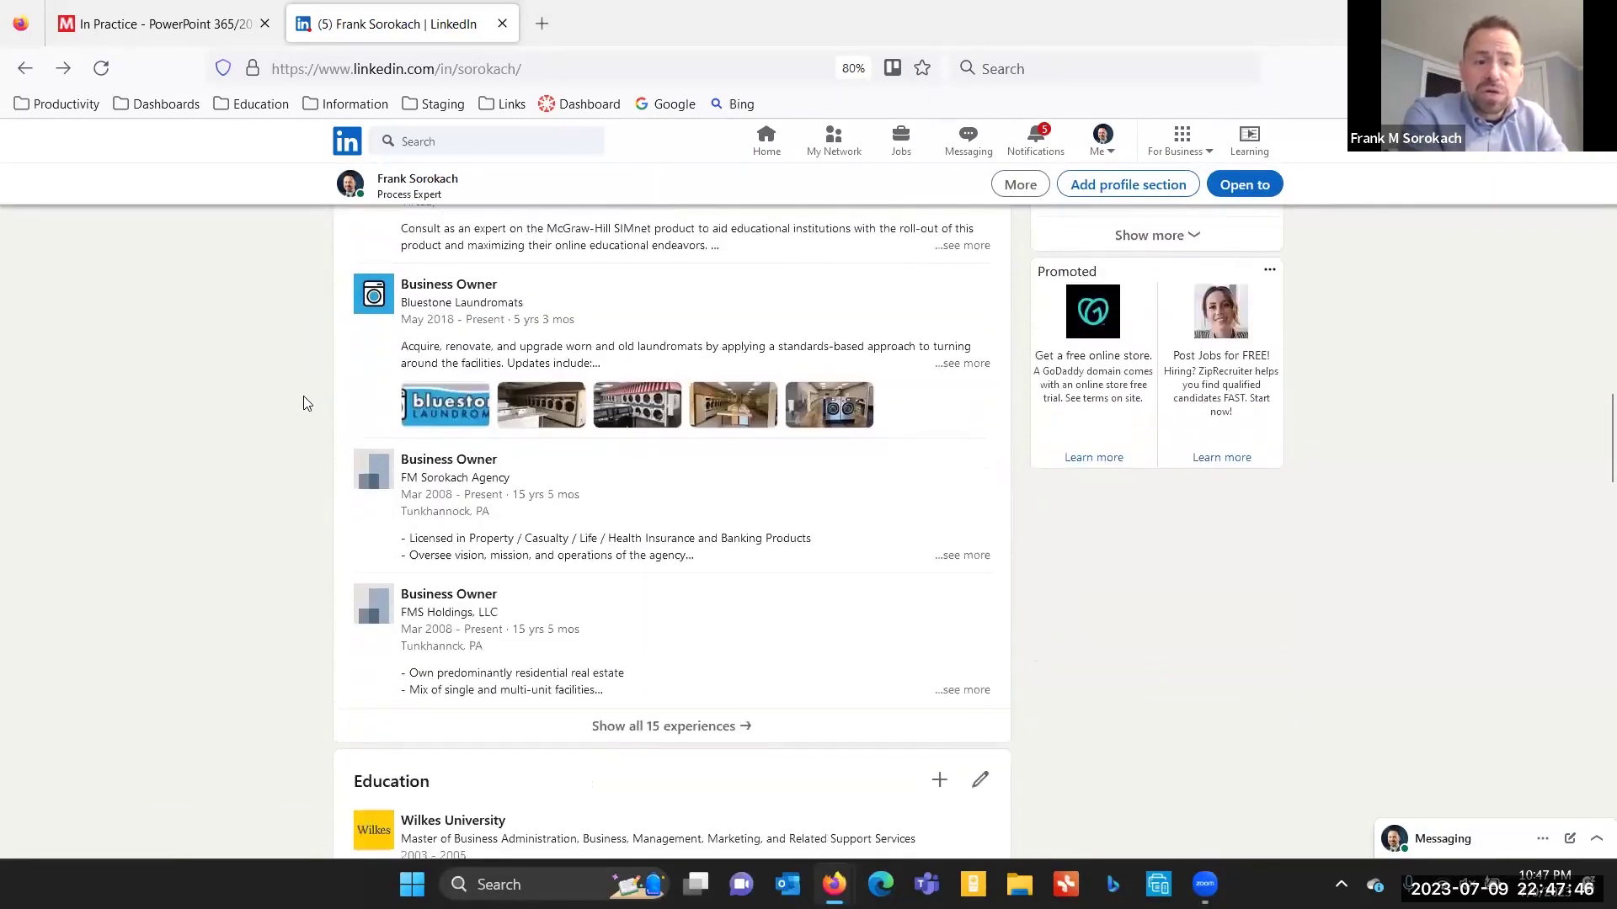
scroll(305, 404, down, 3)
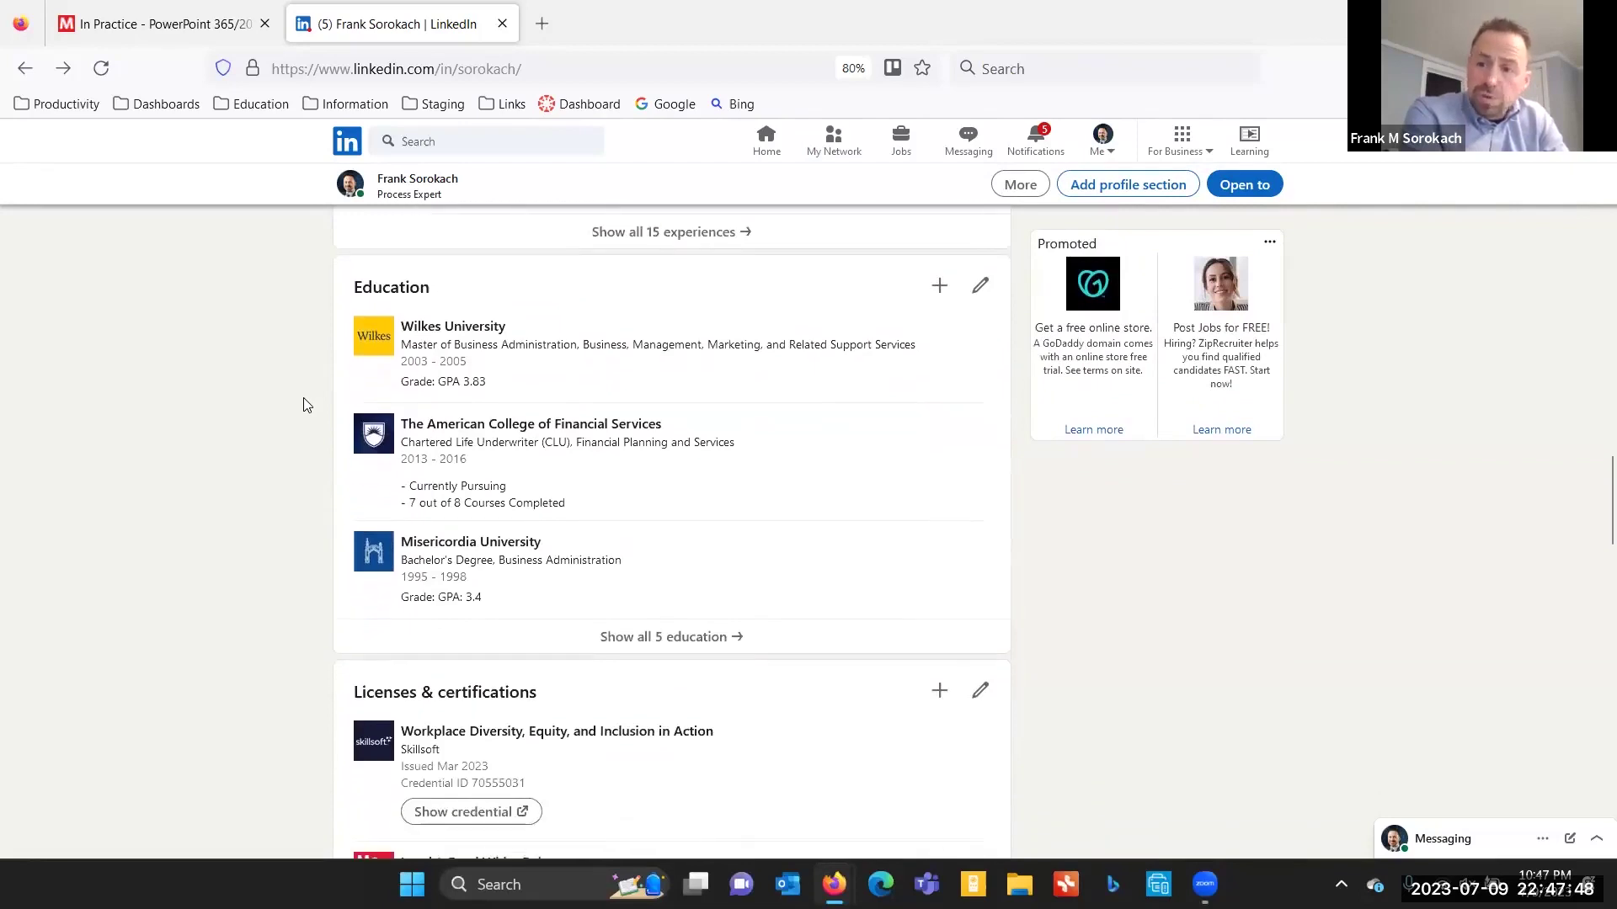
scroll(305, 405, down, 3)
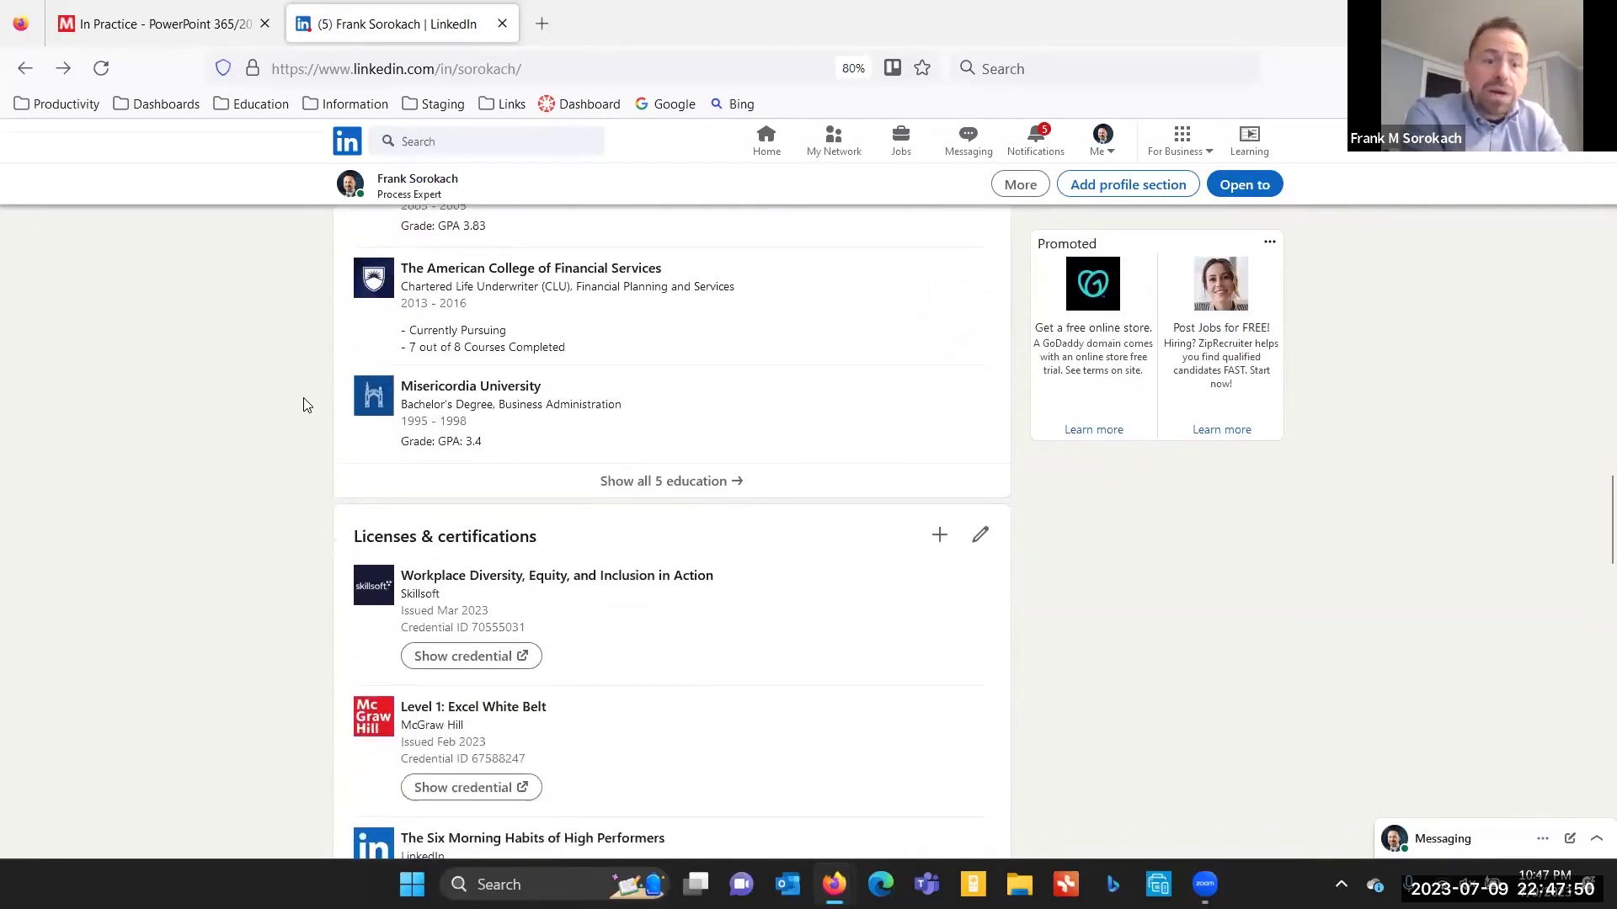
scroll(305, 408, down, 2)
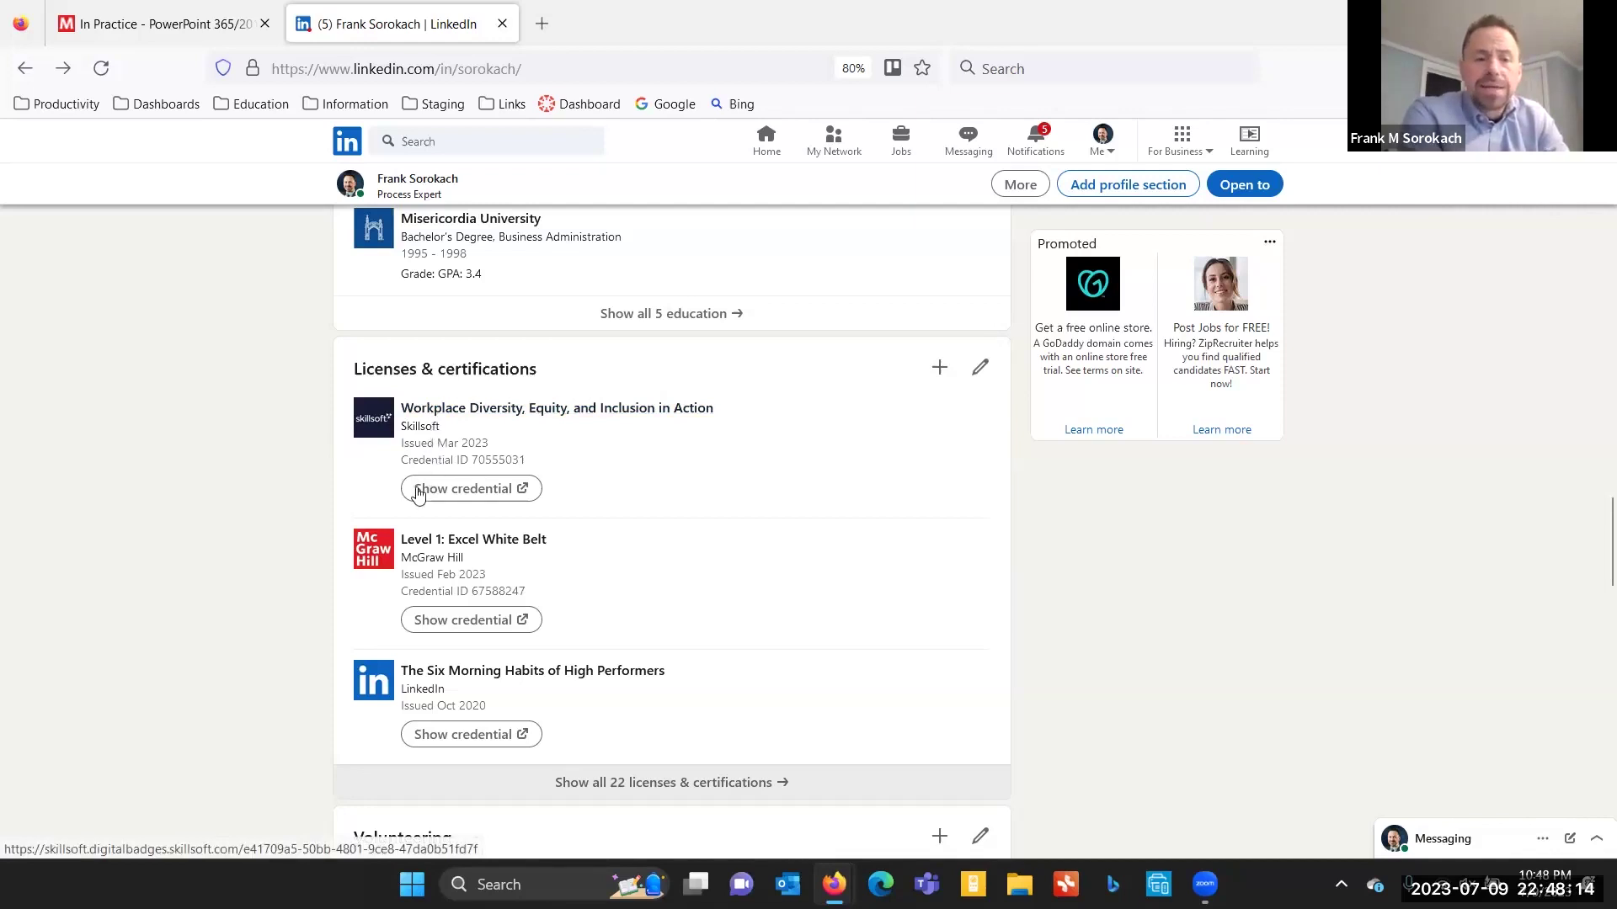
scroll(433, 544, down, 1)
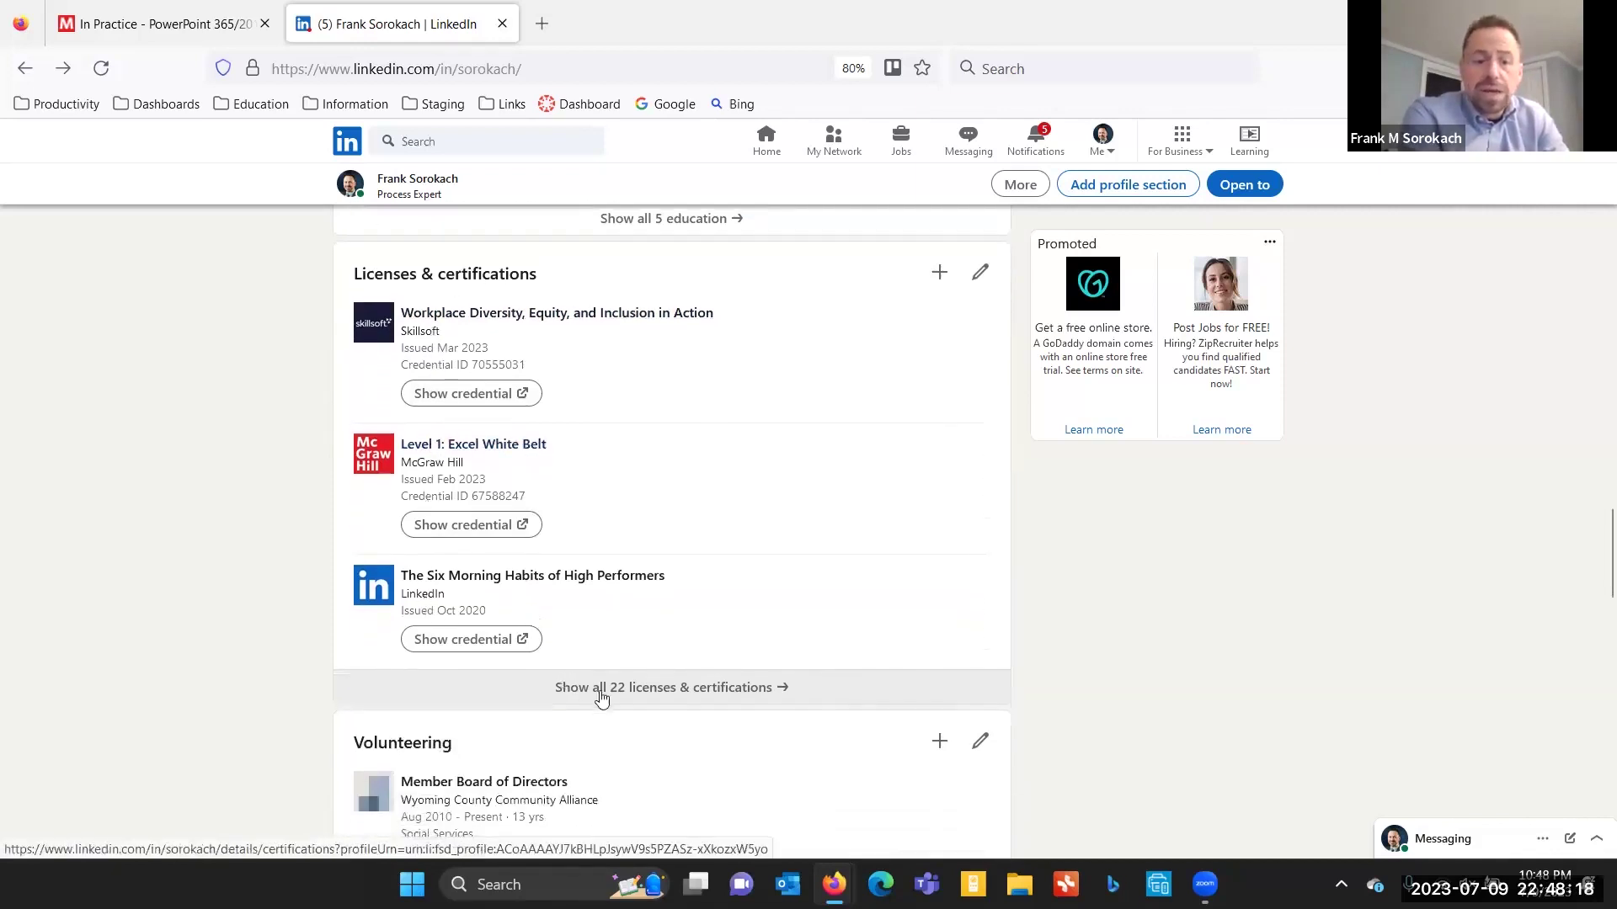
- Expand all 22 licenses & certifications, then return to the SIMnet 'In Practice - PowerPoint 365' tab
click(655, 688)
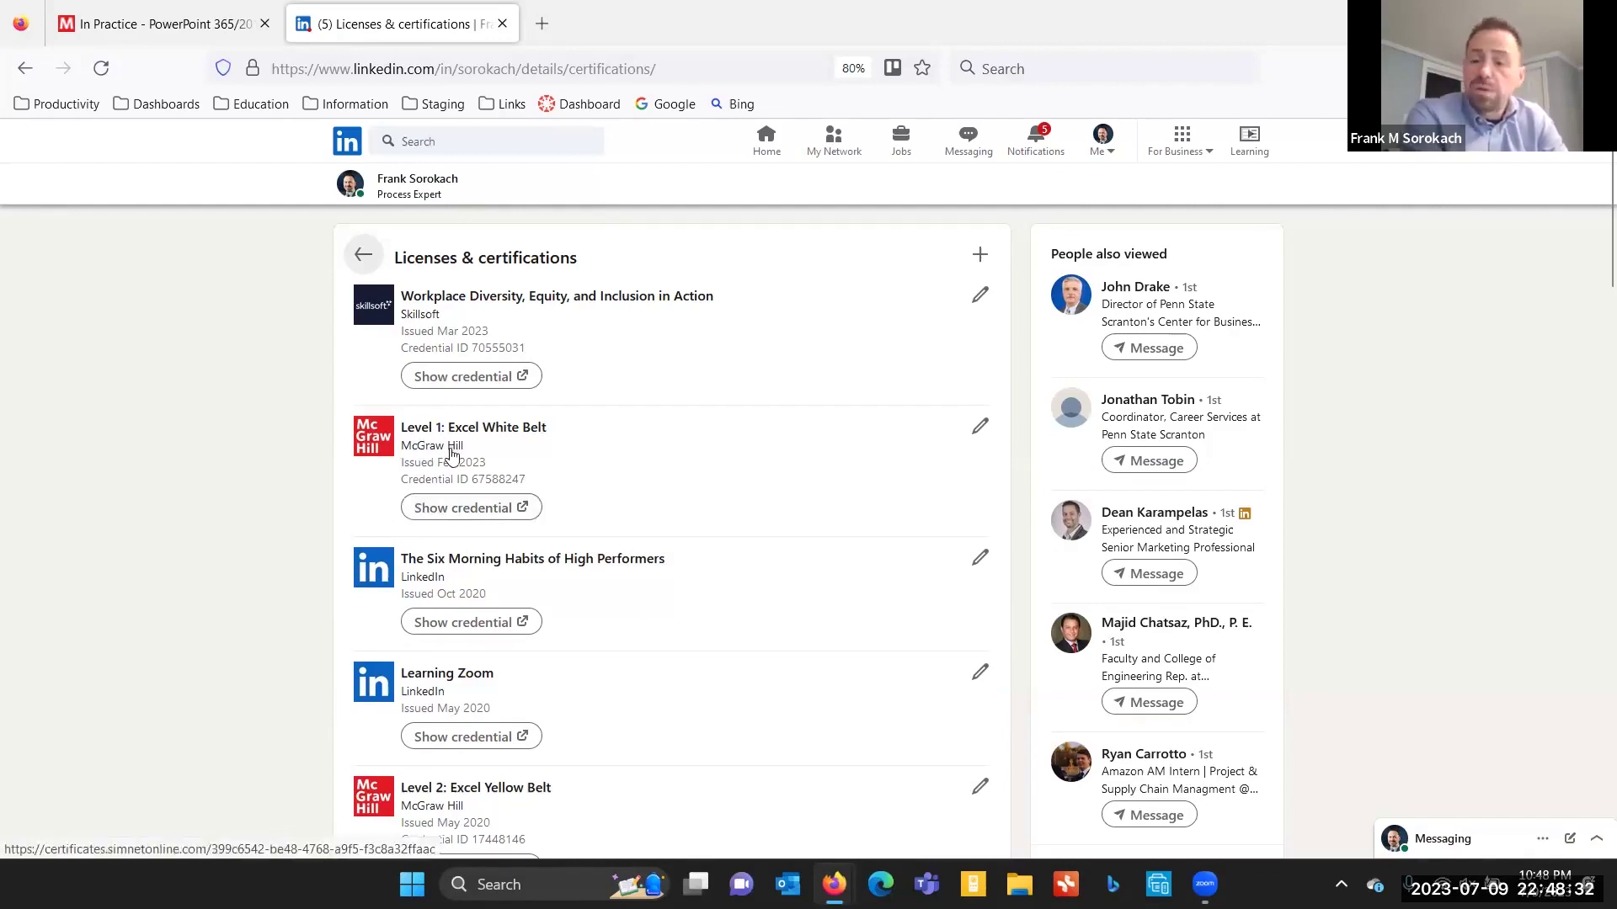
click(157, 29)
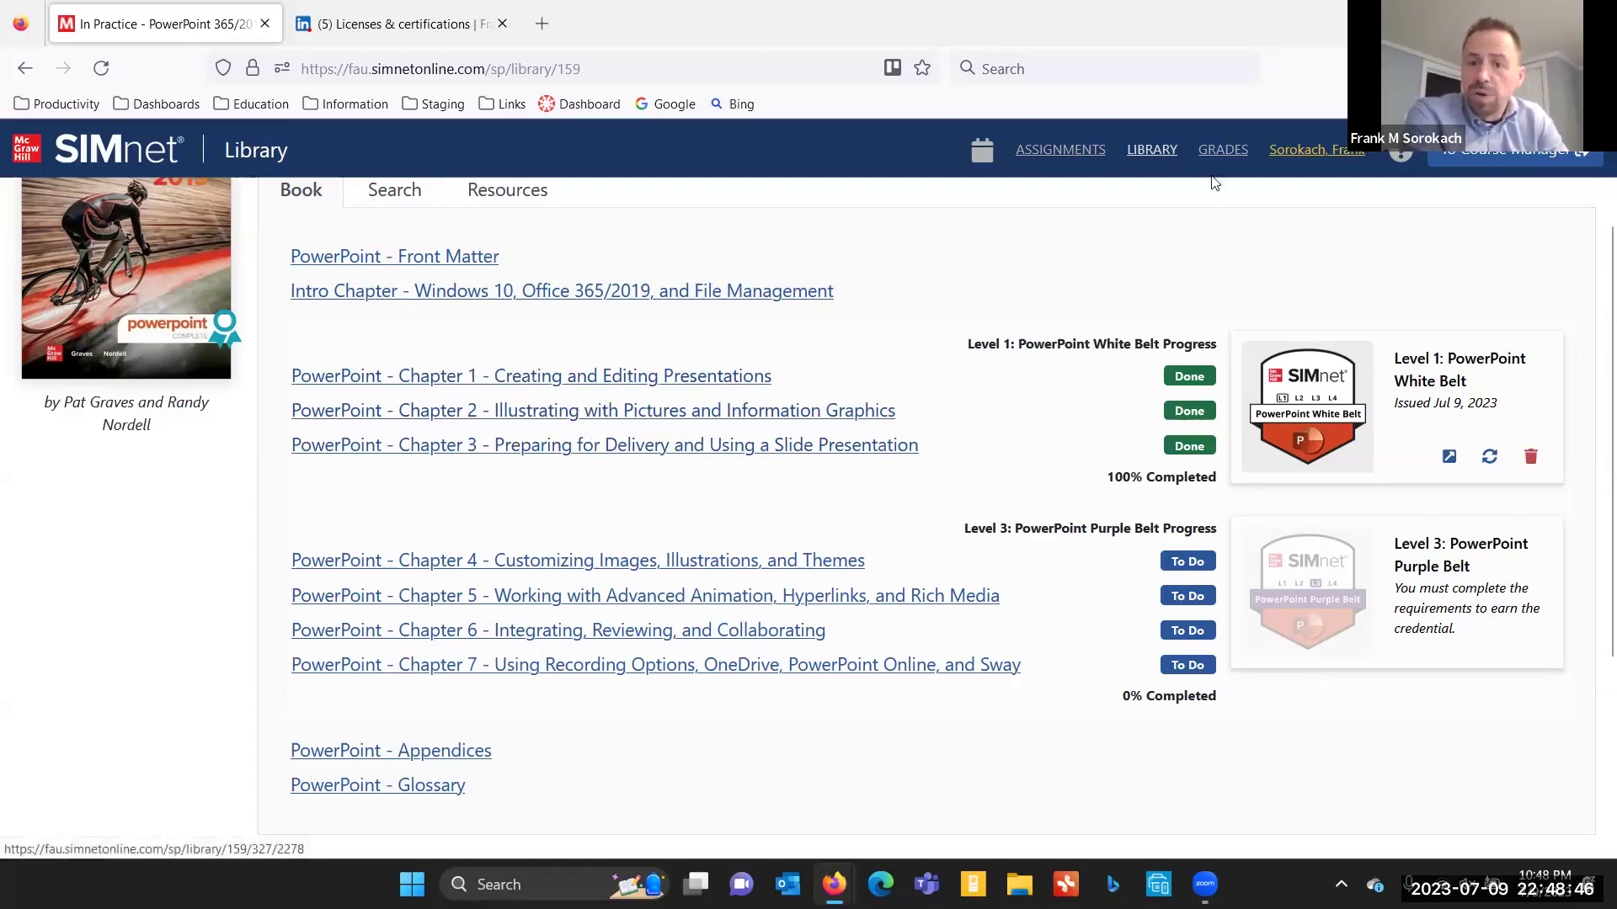
click(1154, 157)
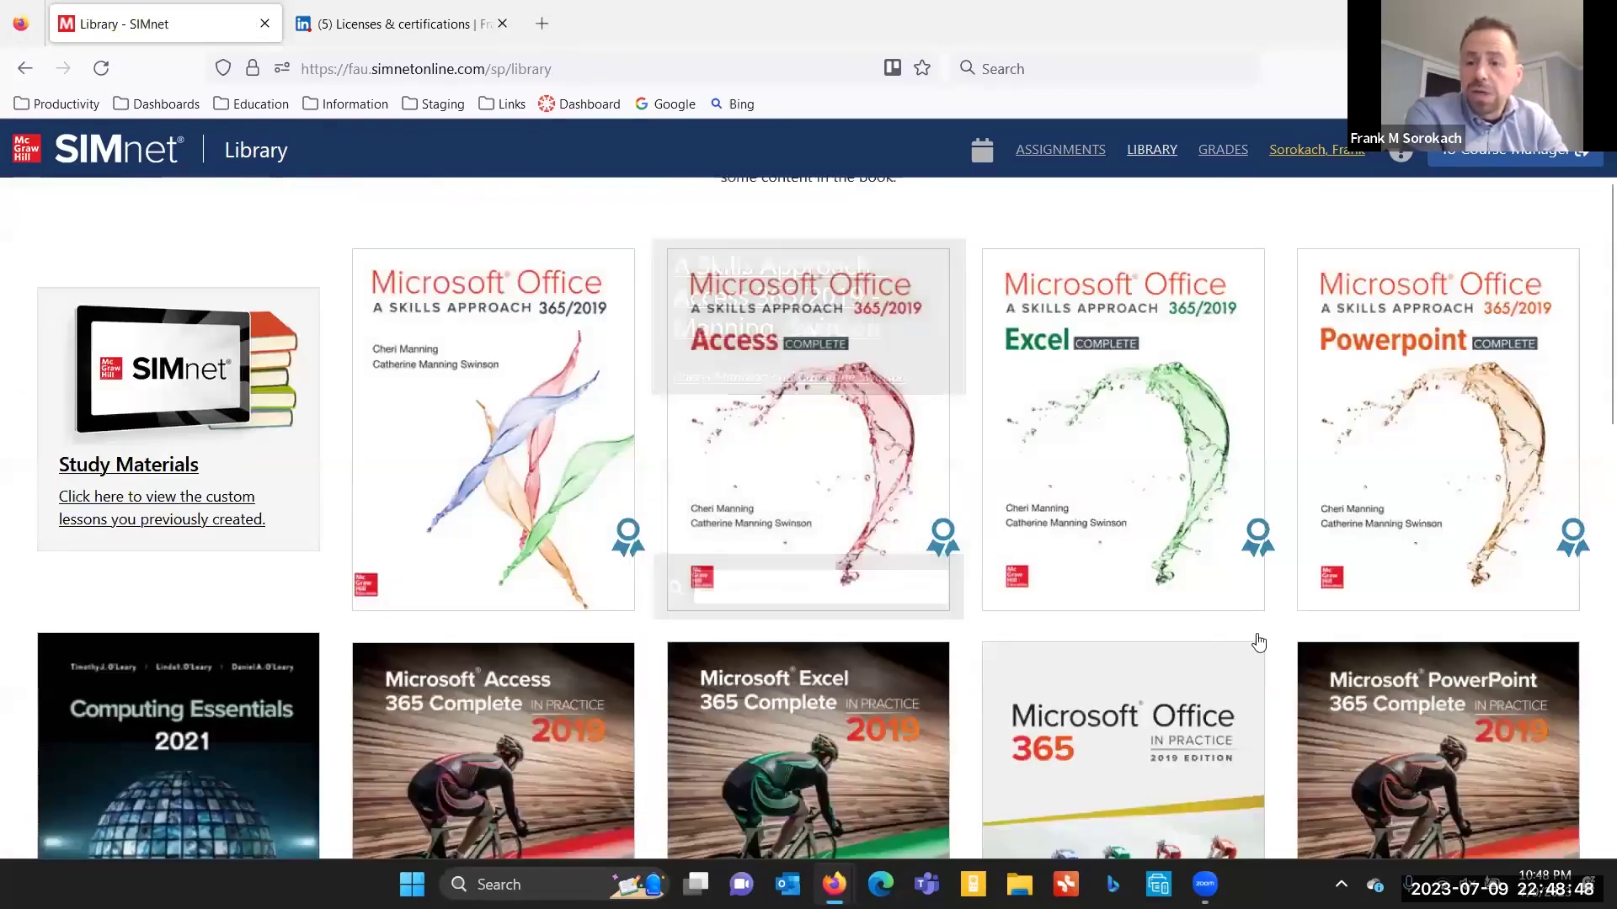
click(1352, 678)
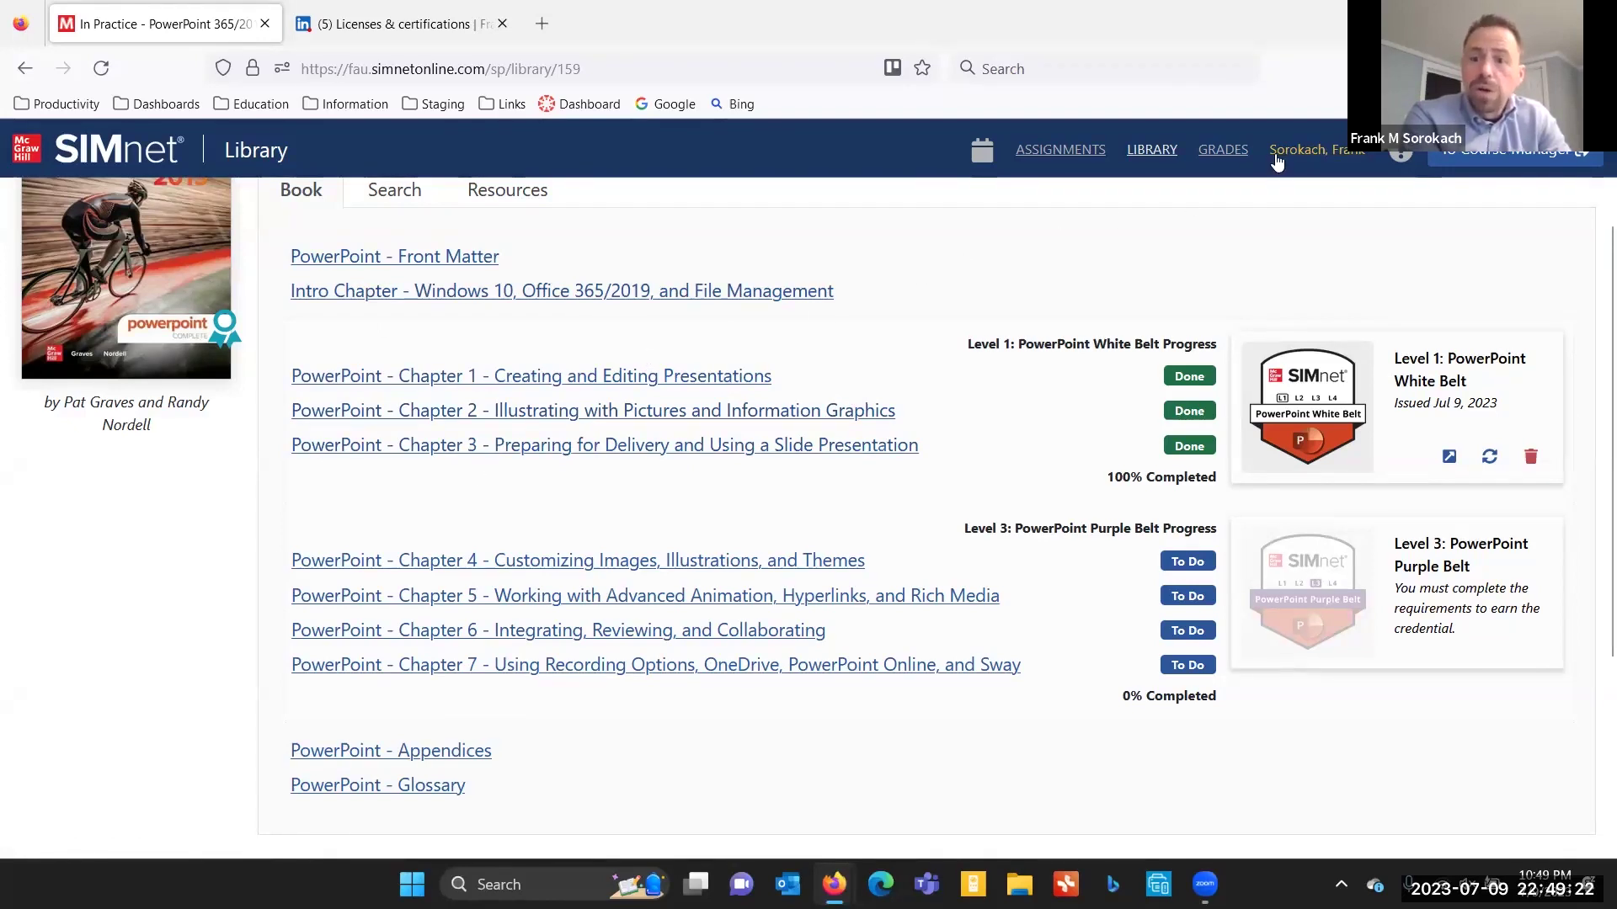
- Show the SIMnet profile's Credentials tab listing the Level 1 Excel and PowerPoint White Belt badges
click(1317, 151)
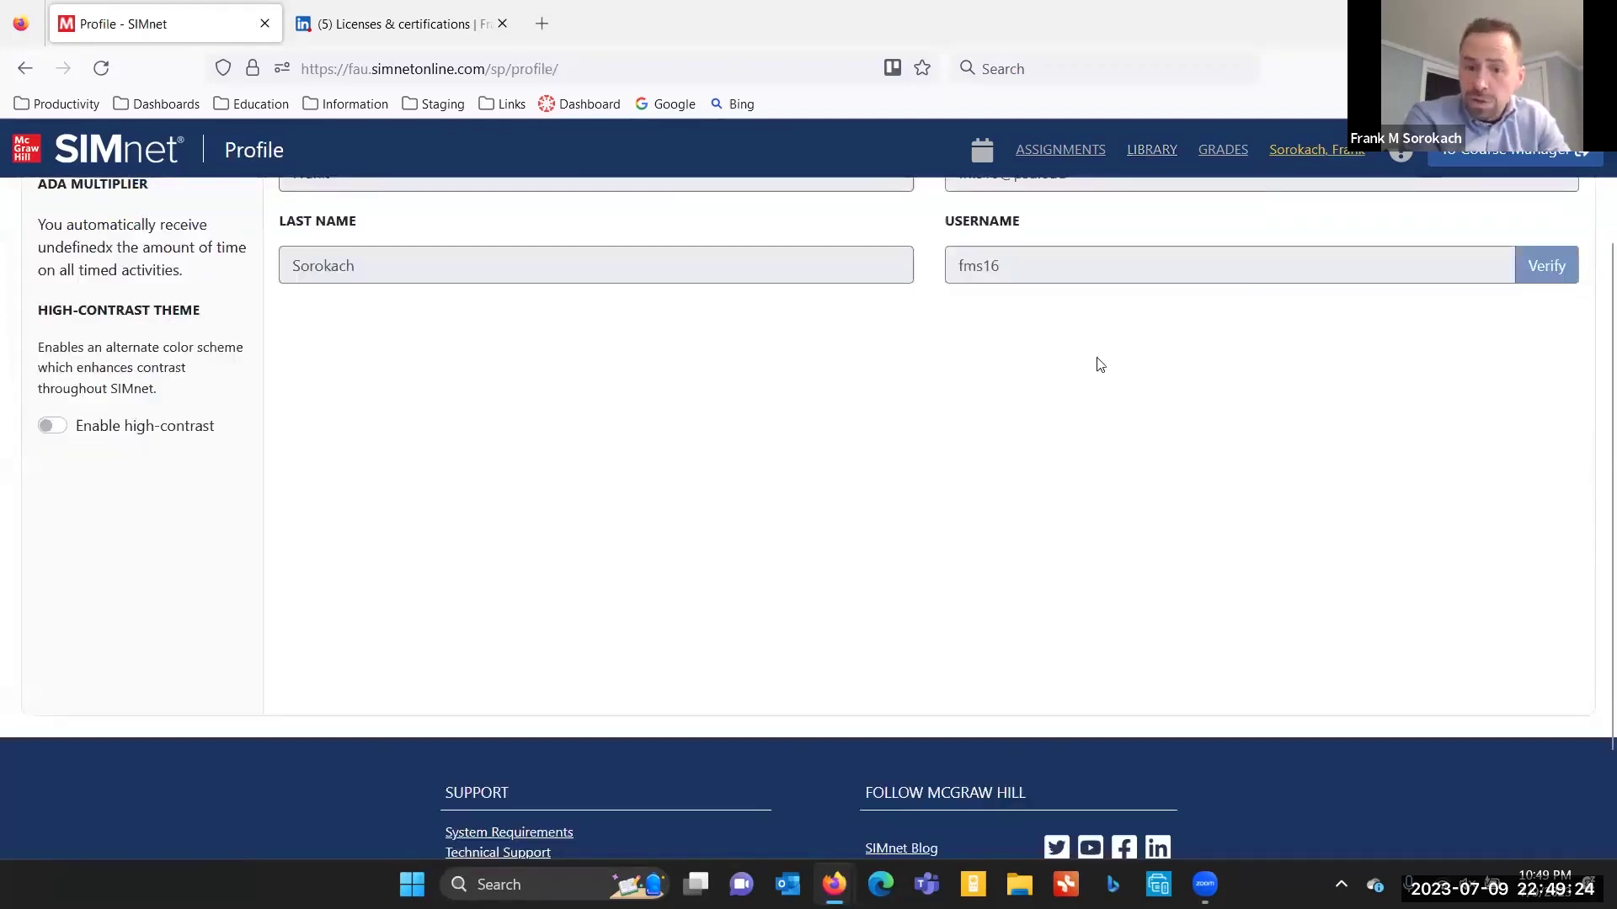
scroll(973, 380, up, 2)
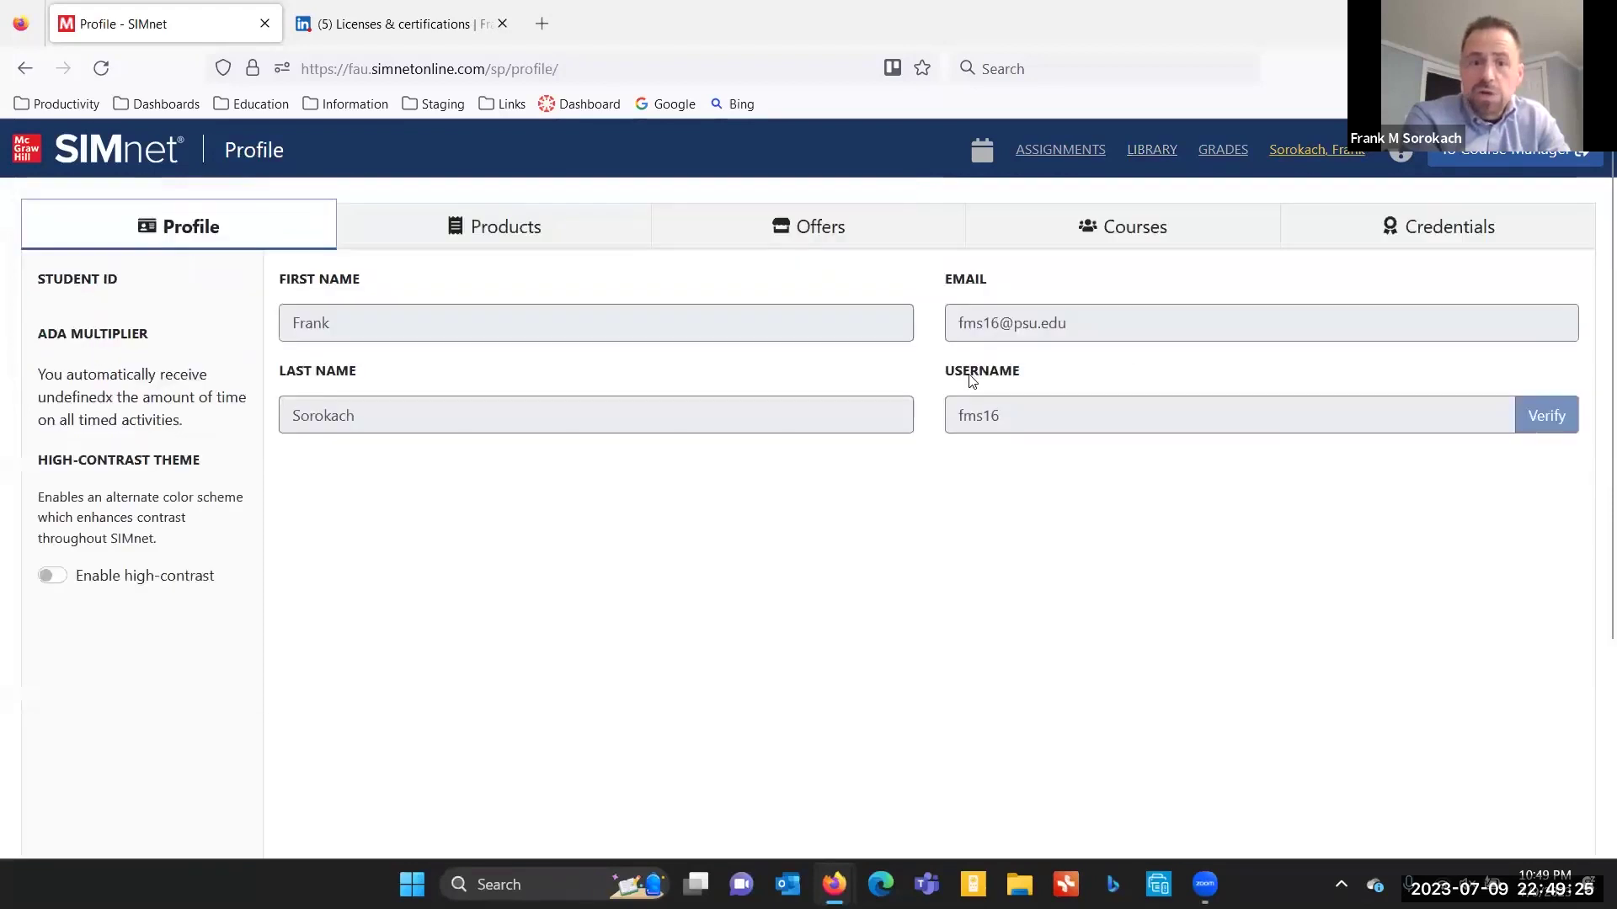
click(1338, 216)
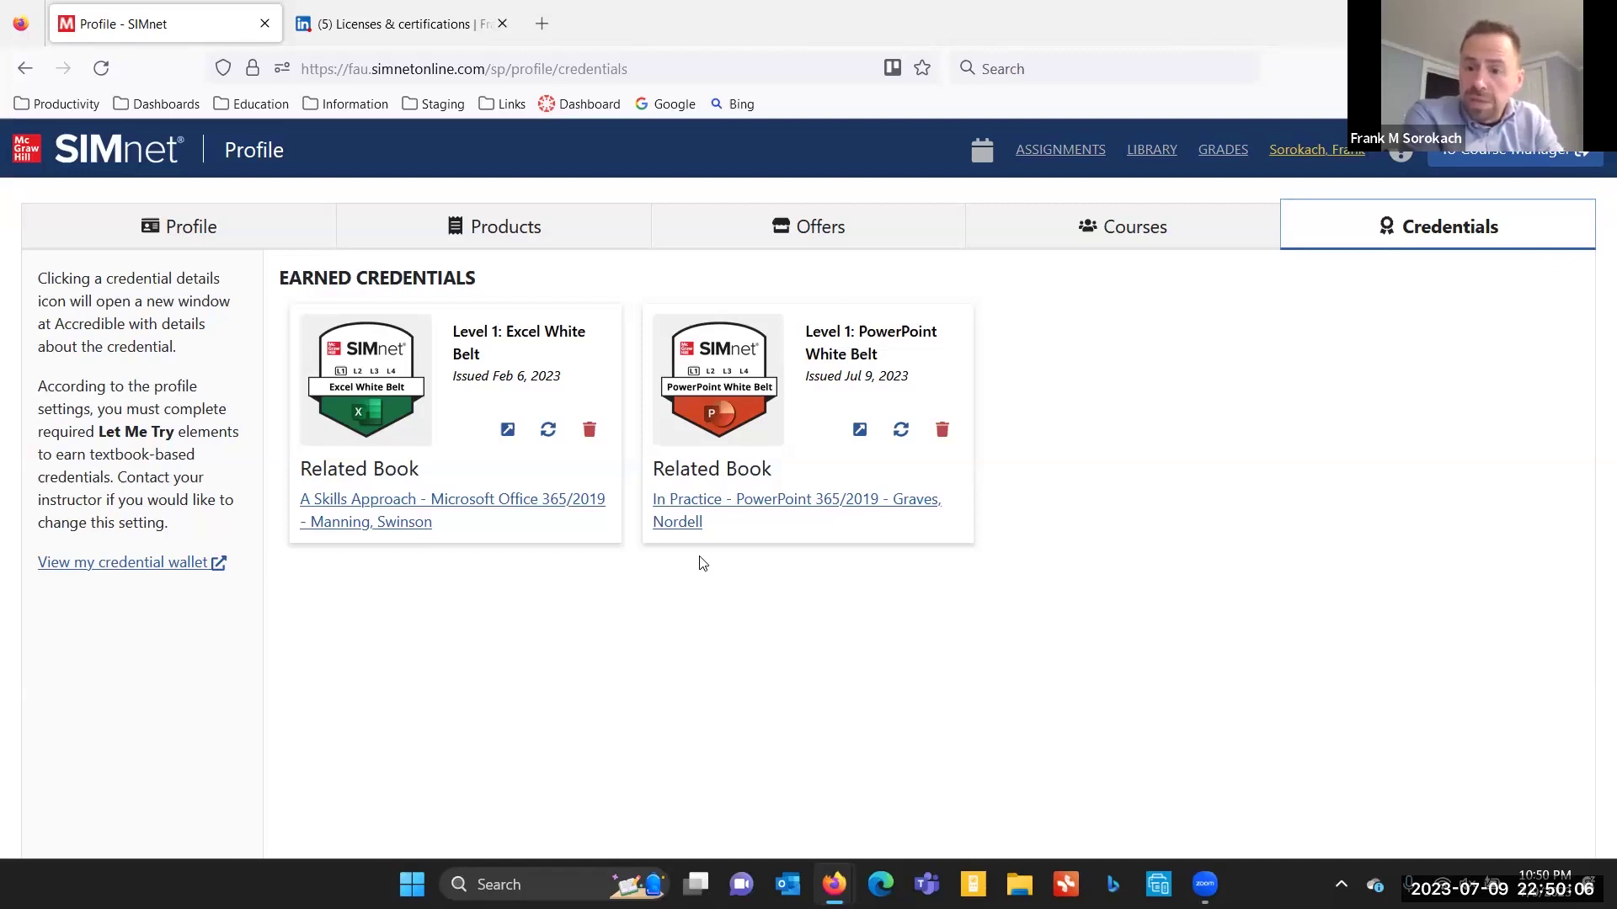
- Open the Level 1: PowerPoint White Belt credential page and bring up its Add to My LinkedIn Profile options
click(860, 445)
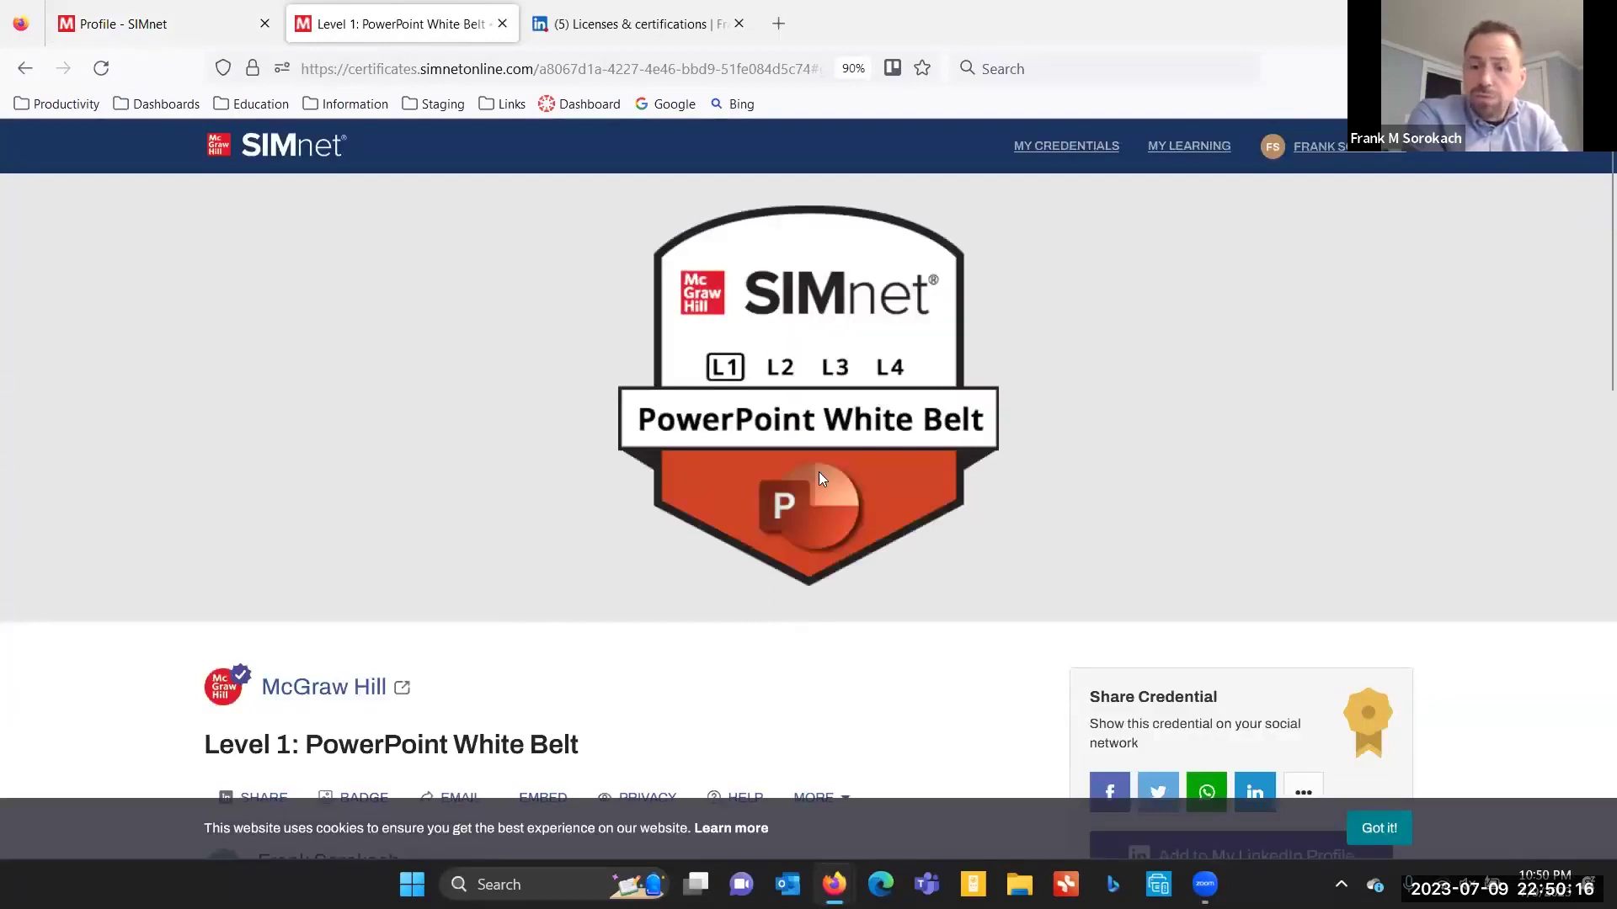
scroll(881, 469, down, 3)
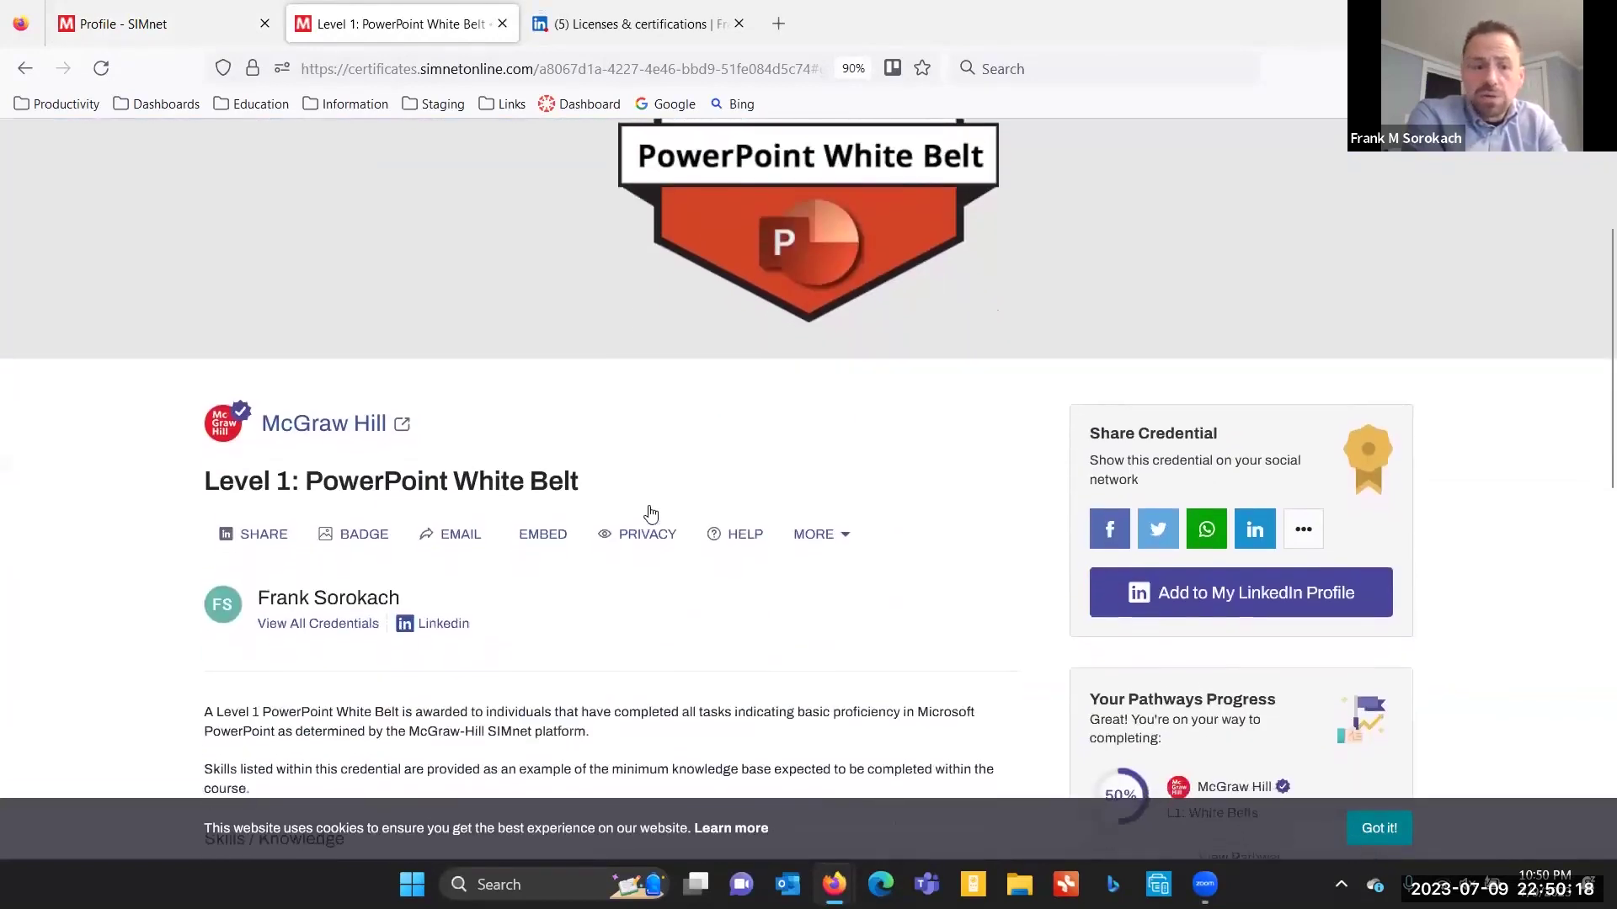
scroll(651, 513, down, 4)
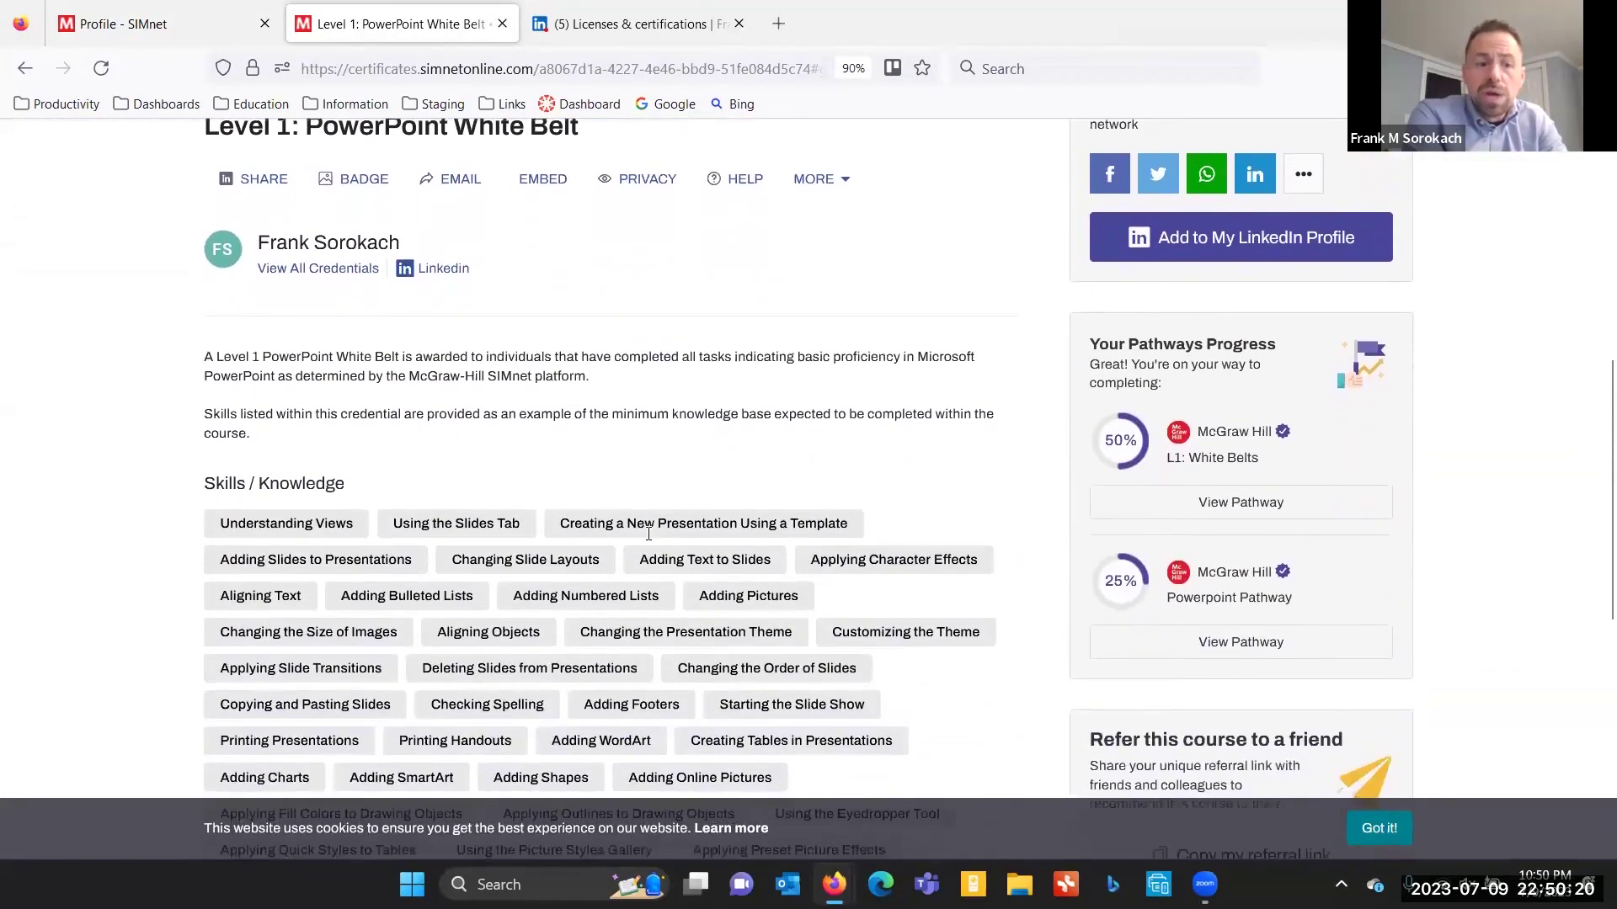
scroll(628, 551, down, 1)
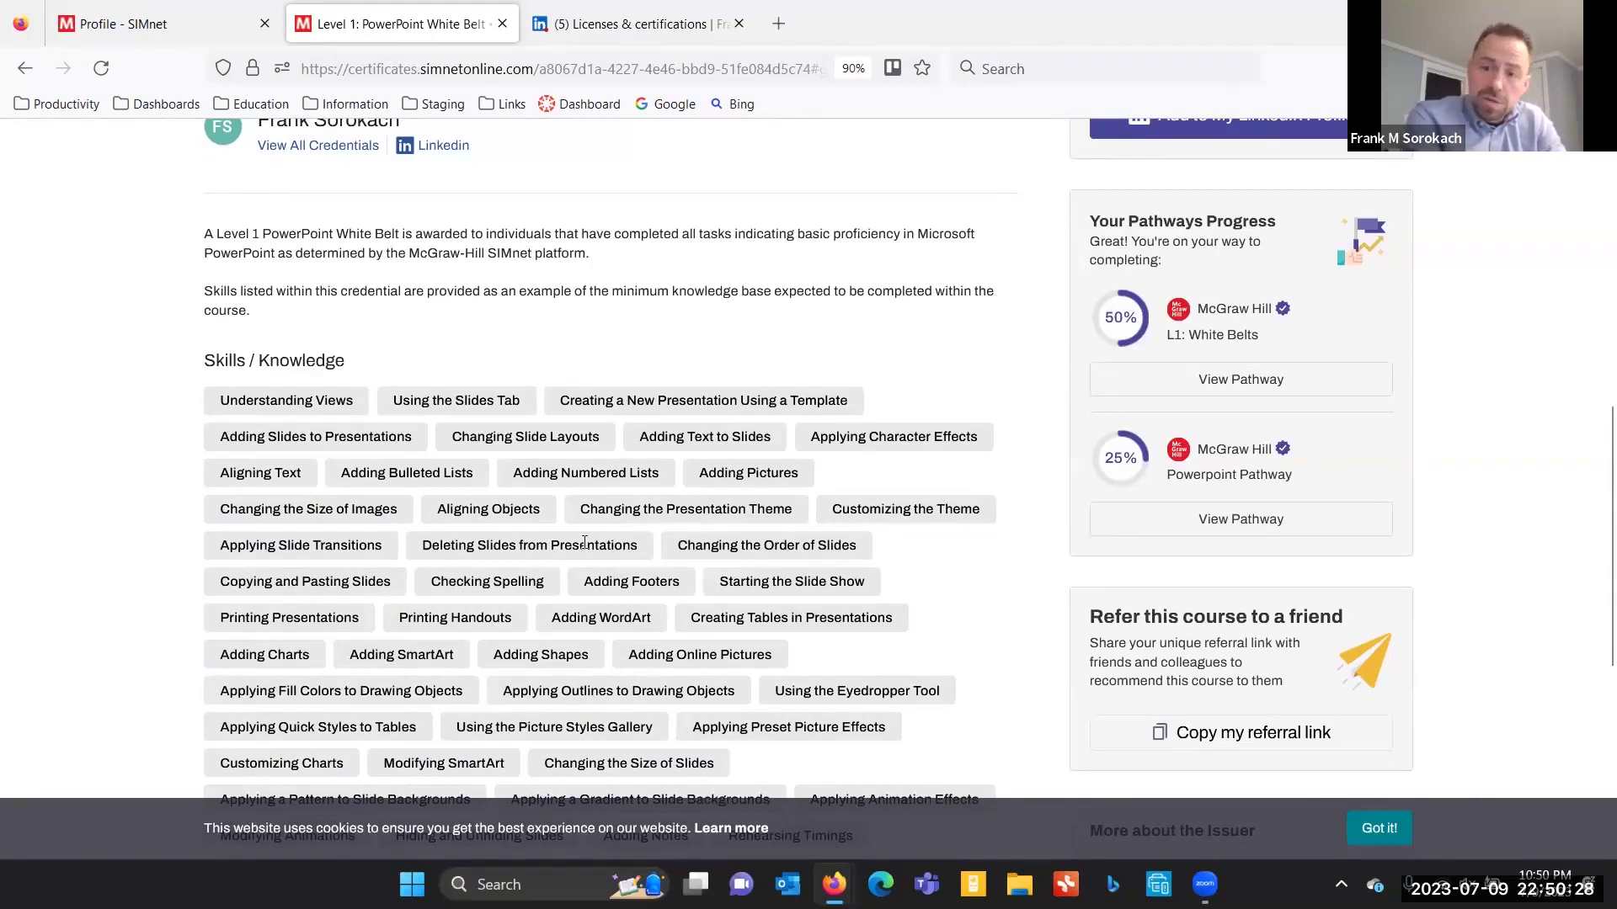
scroll(589, 552, down, 1)
scroll(592, 551, up, 3)
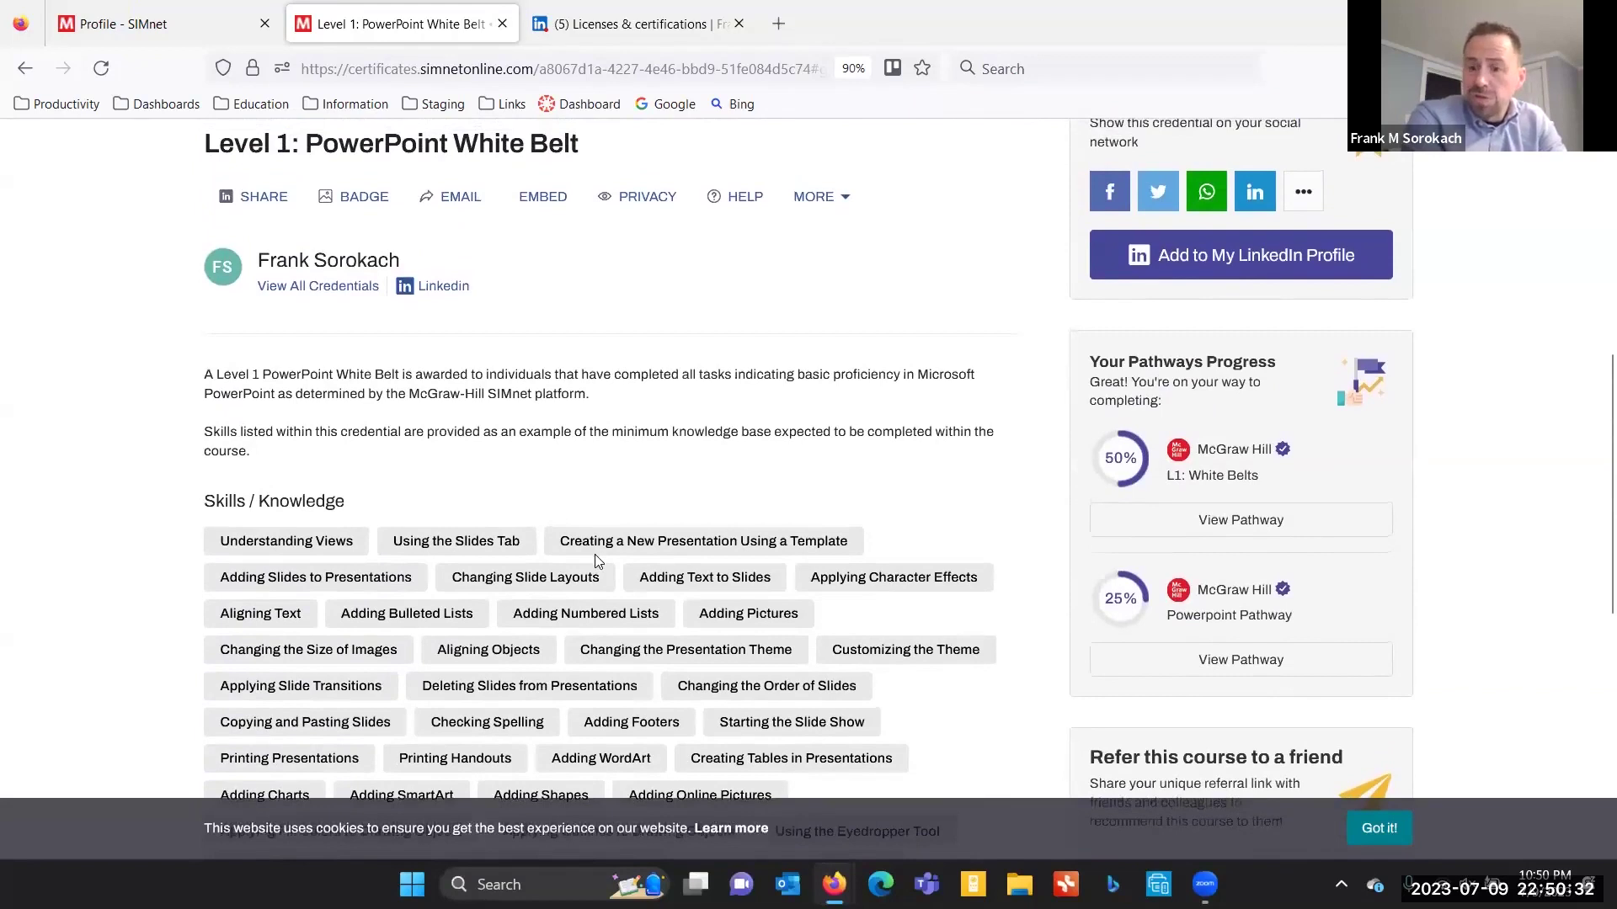
scroll(597, 560, up, 2)
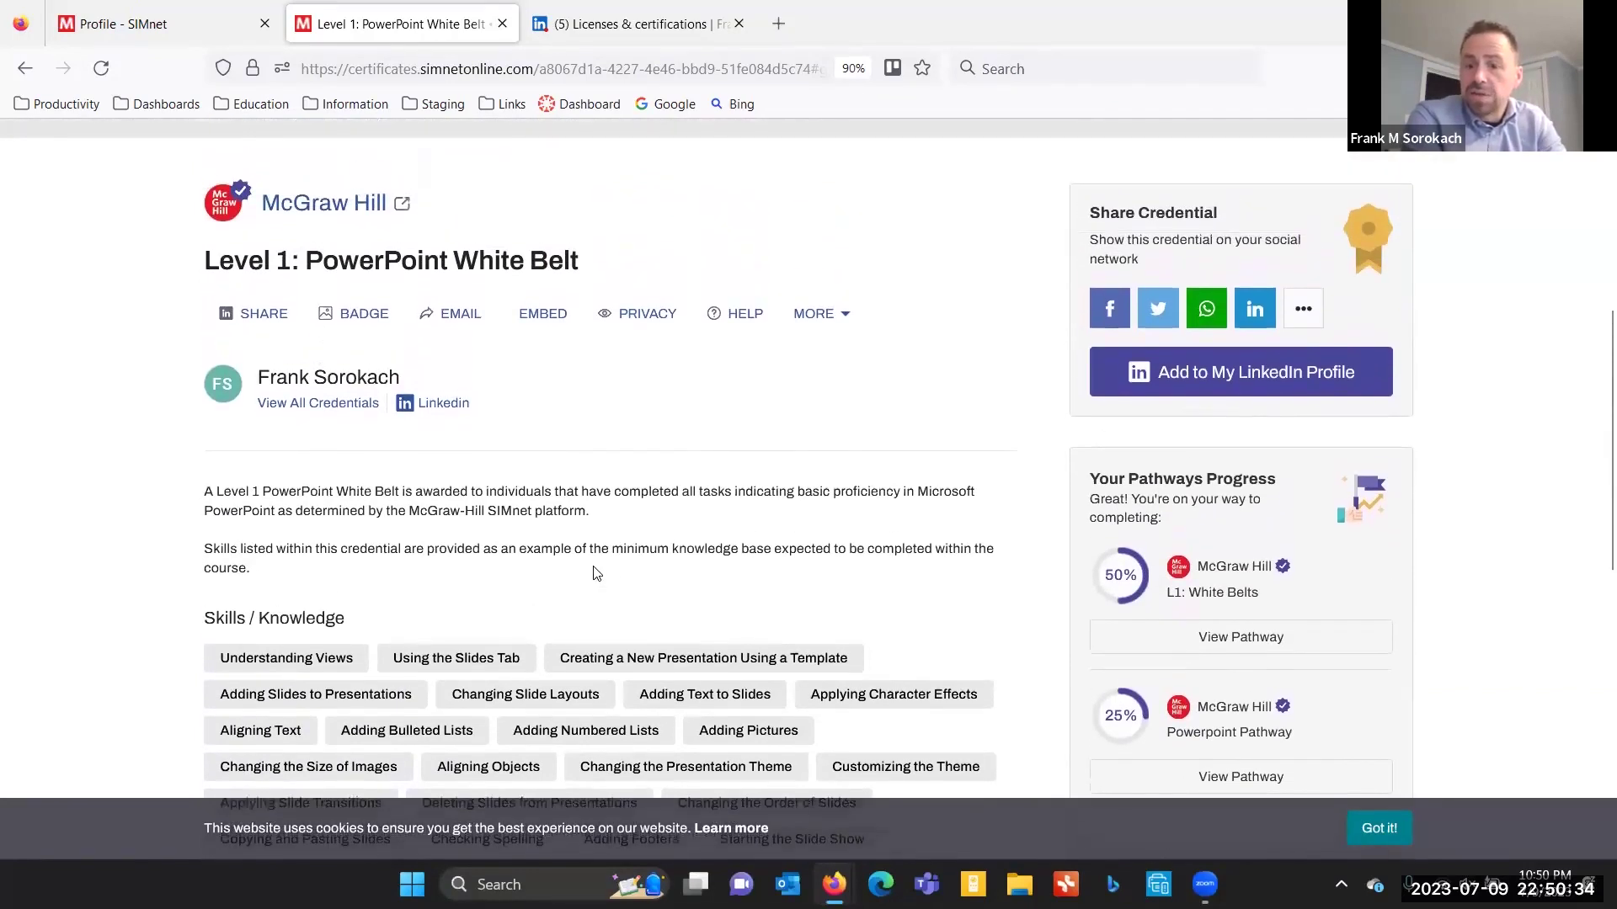
scroll(672, 566, up, 2)
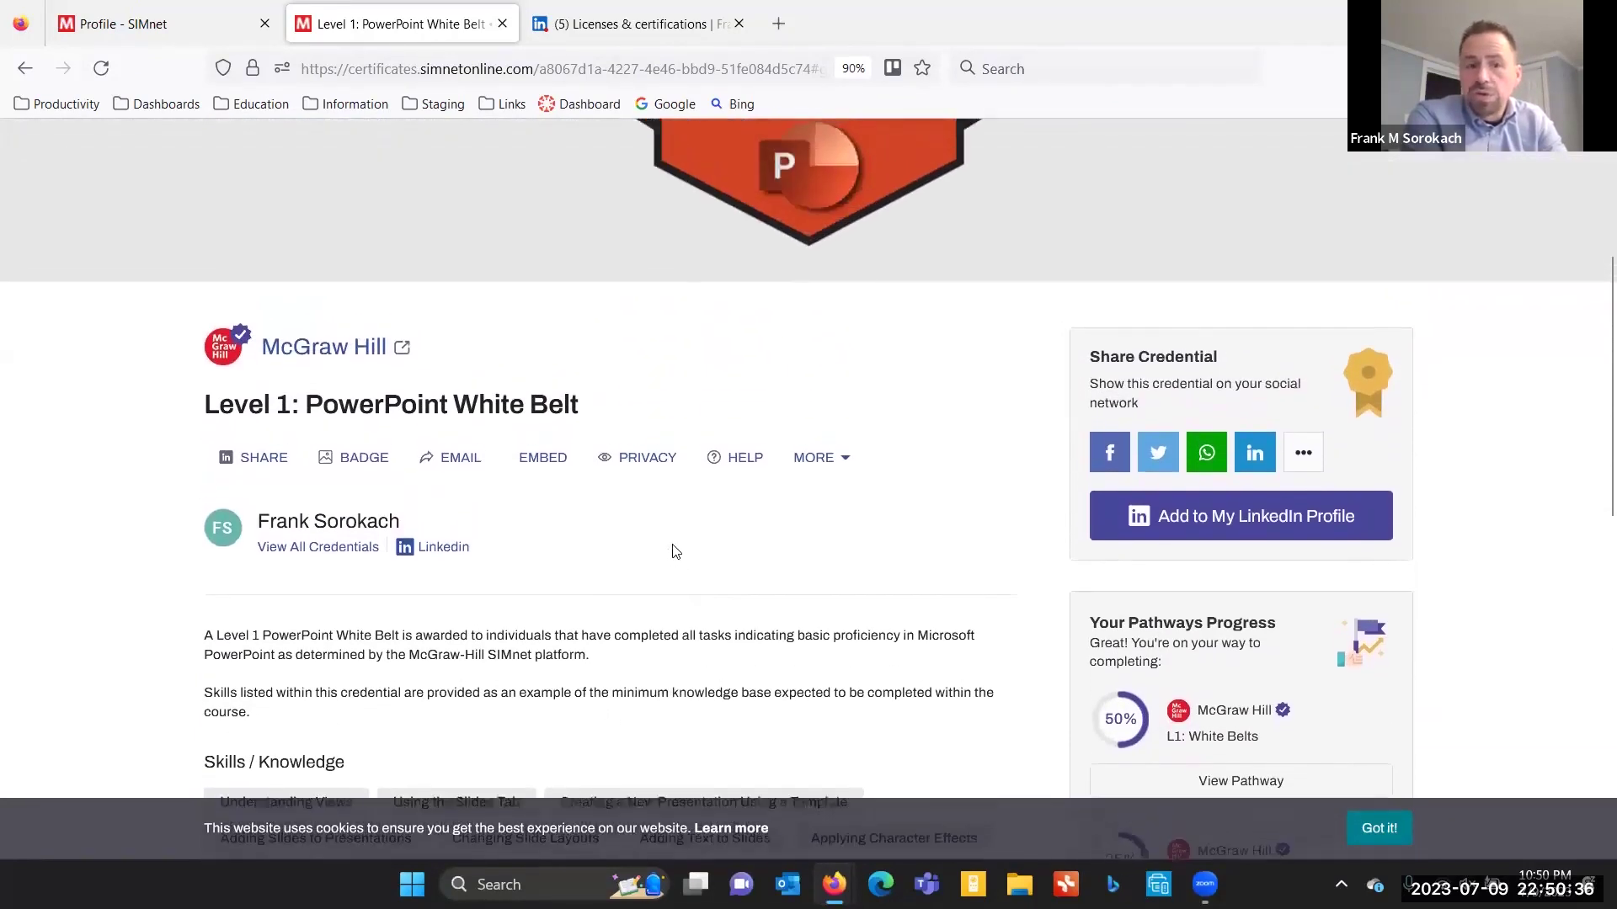
scroll(676, 539, up, 3)
scroll(675, 526, down, 2)
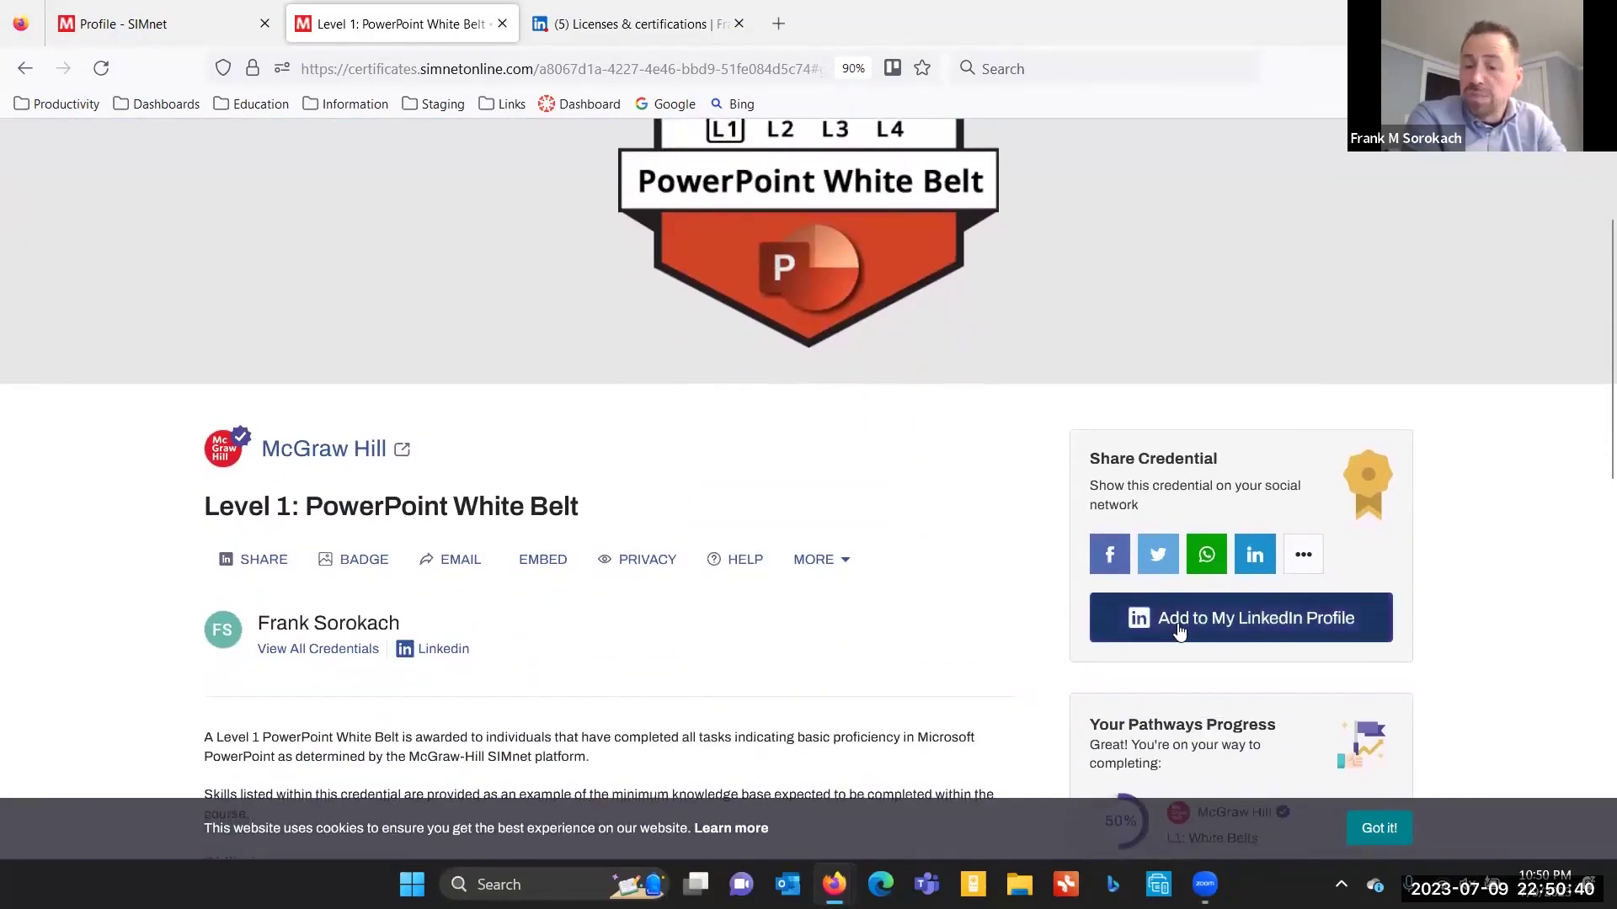
click(1180, 631)
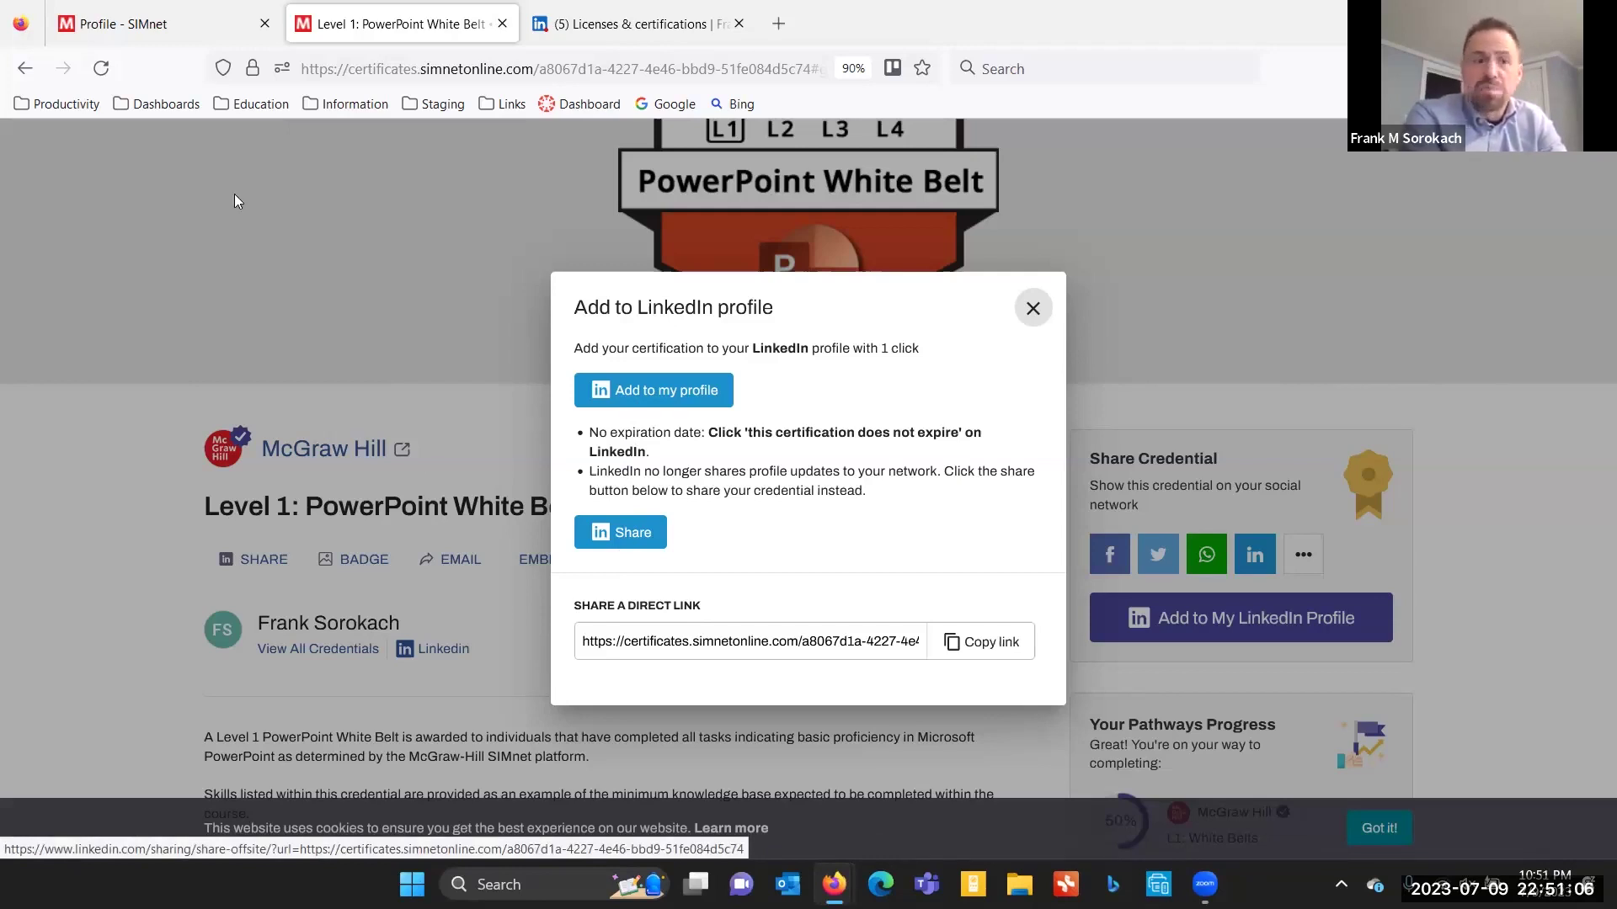
click(572, 45)
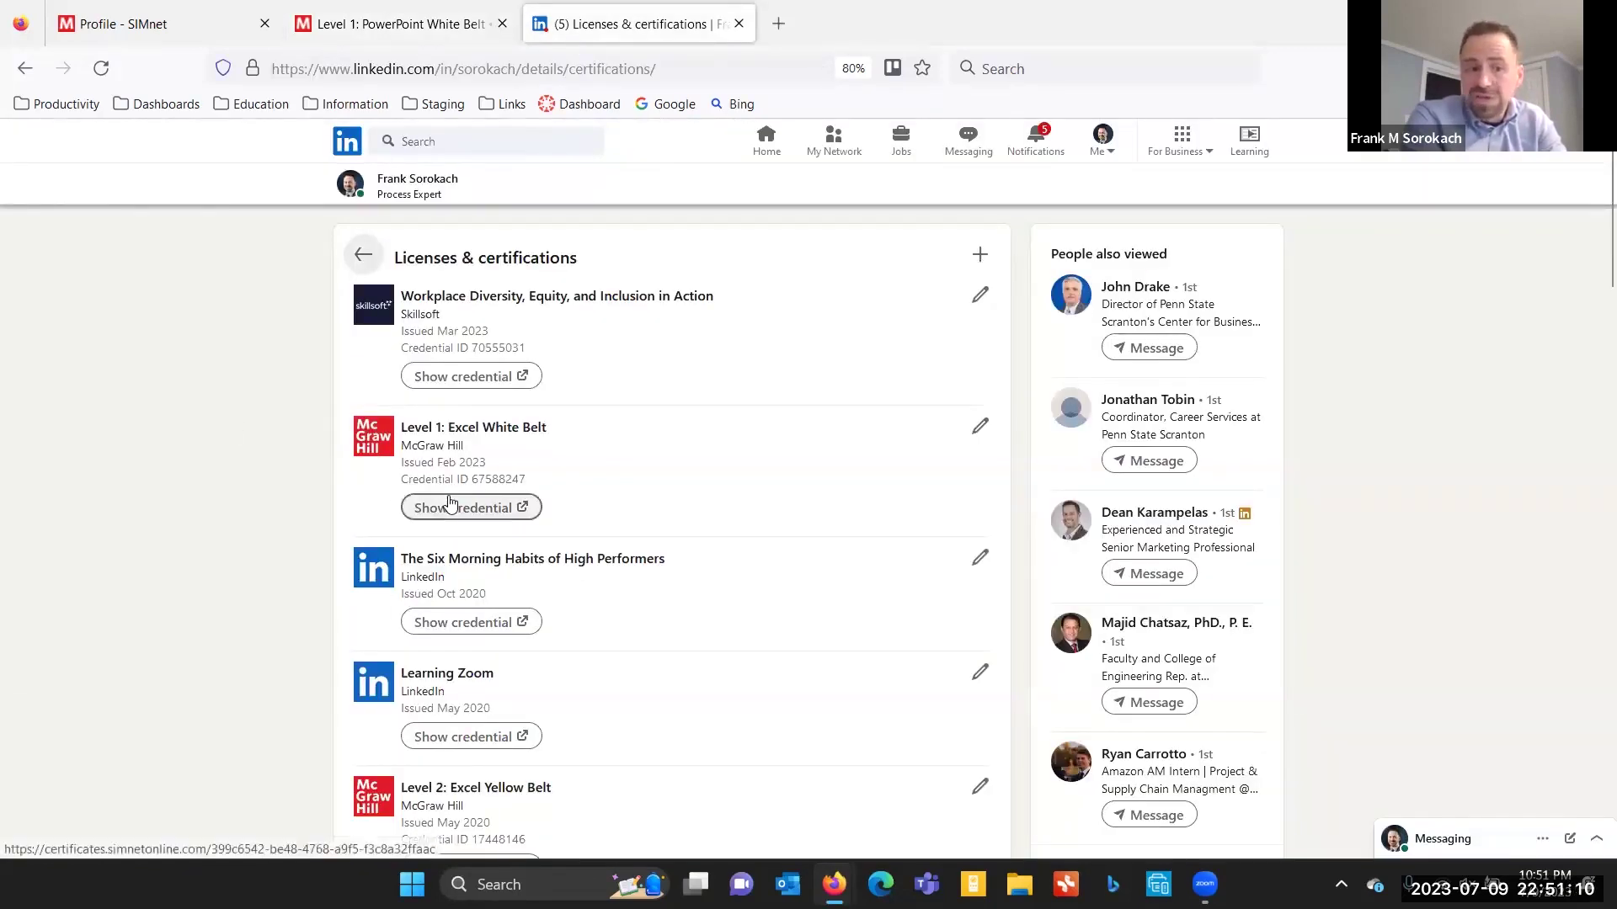
click(337, 23)
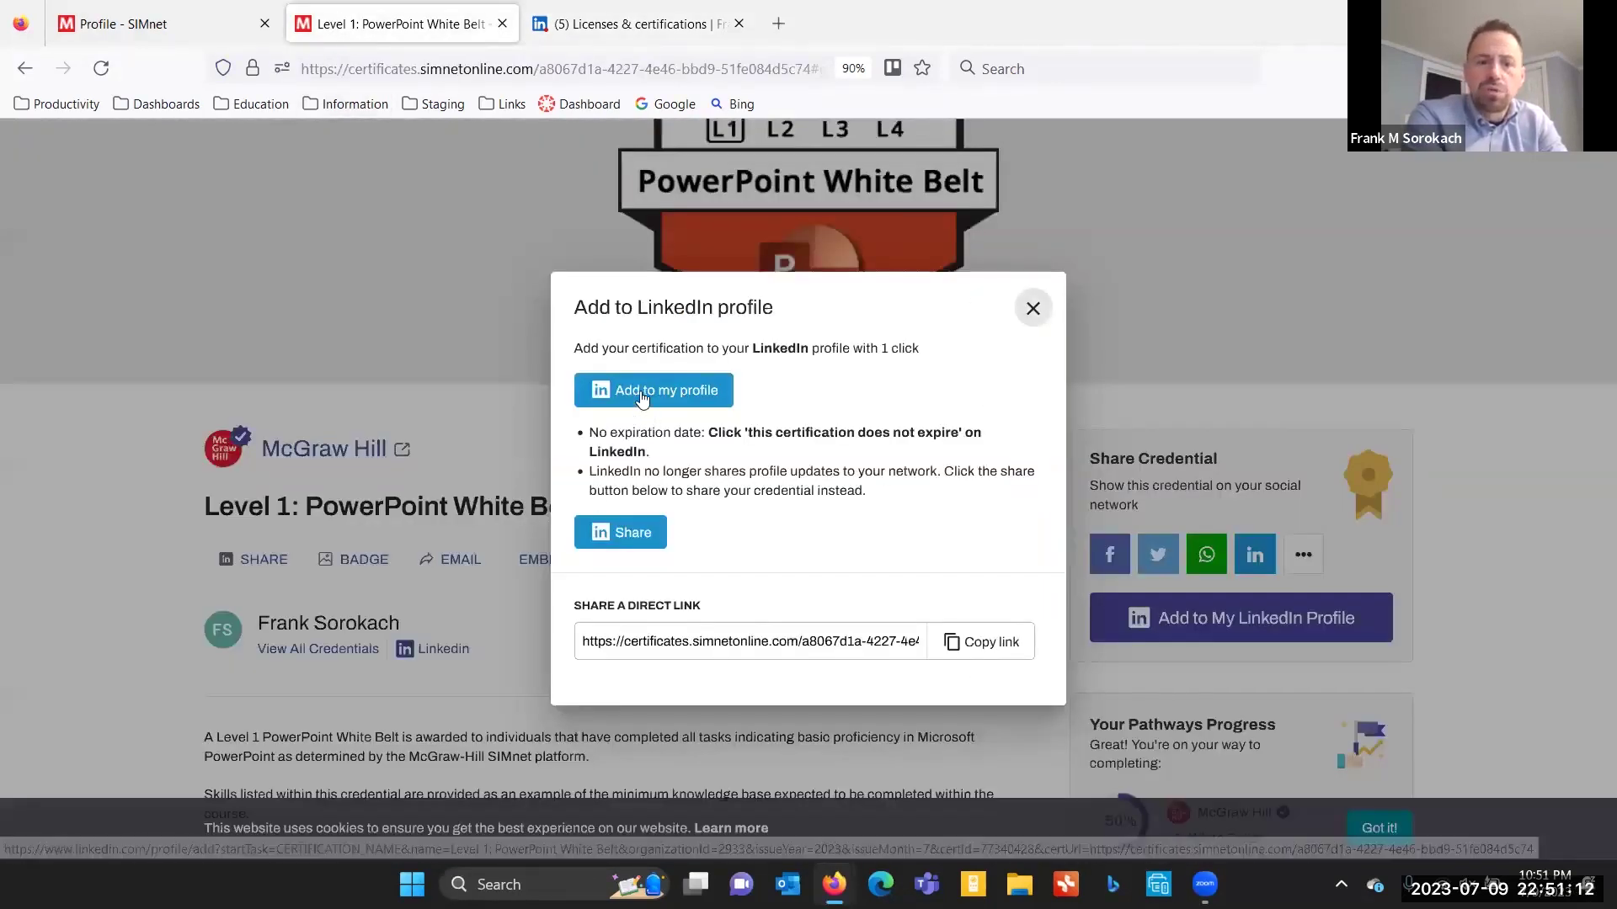
- Save the prefilled Level 1: PowerPoint White Belt certification (McGraw Hill, July 2023) to the LinkedIn profile
click(640, 394)
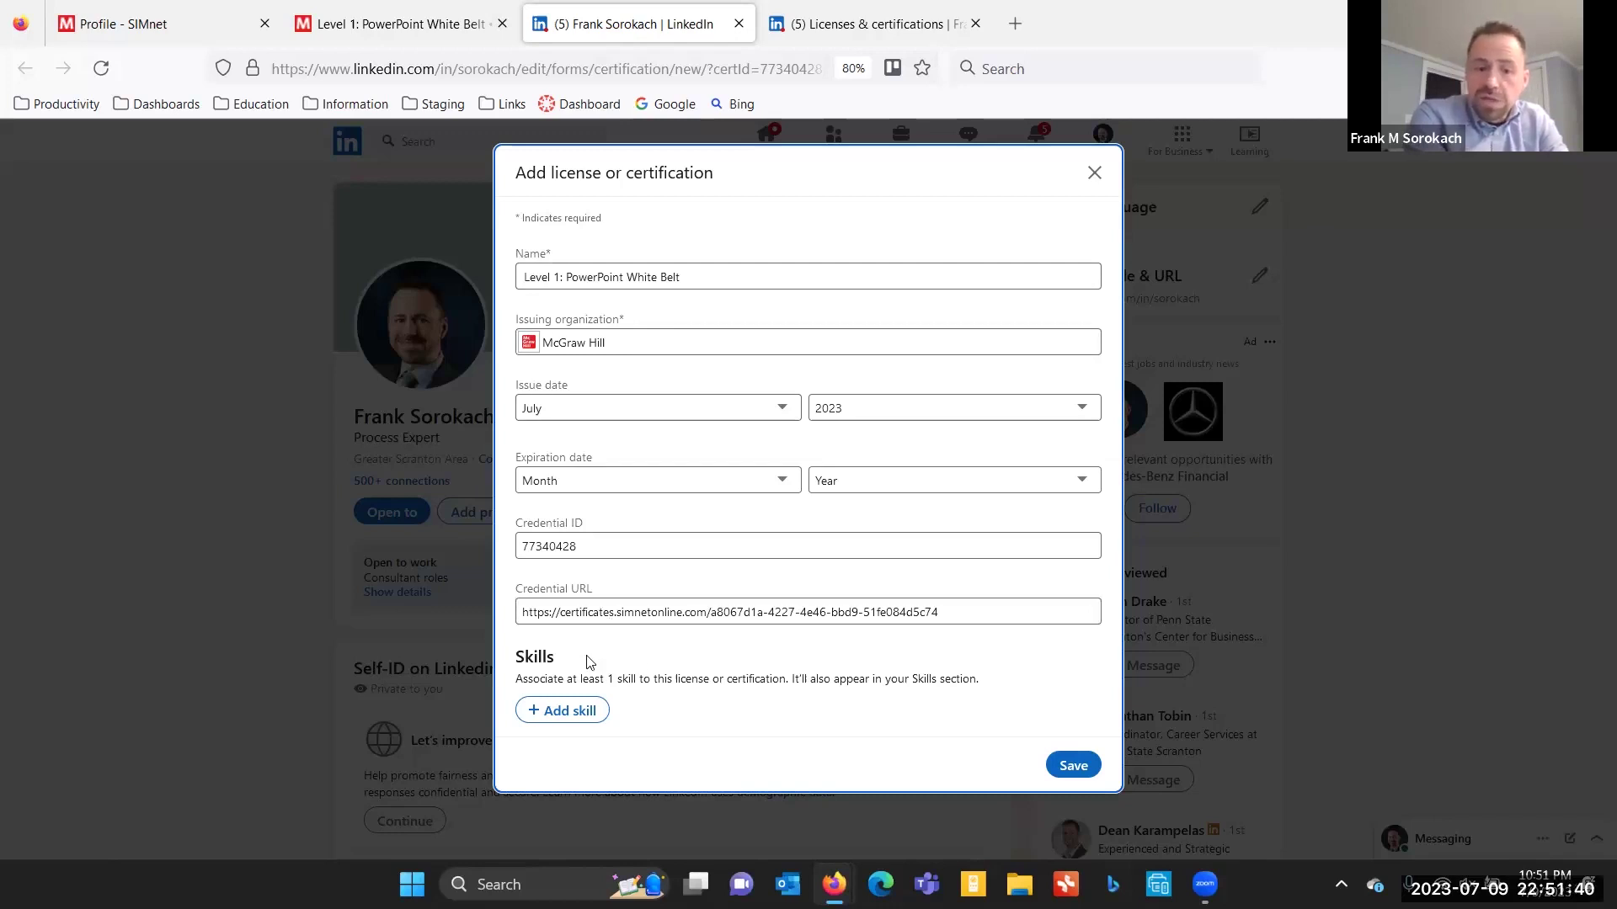
click(1072, 765)
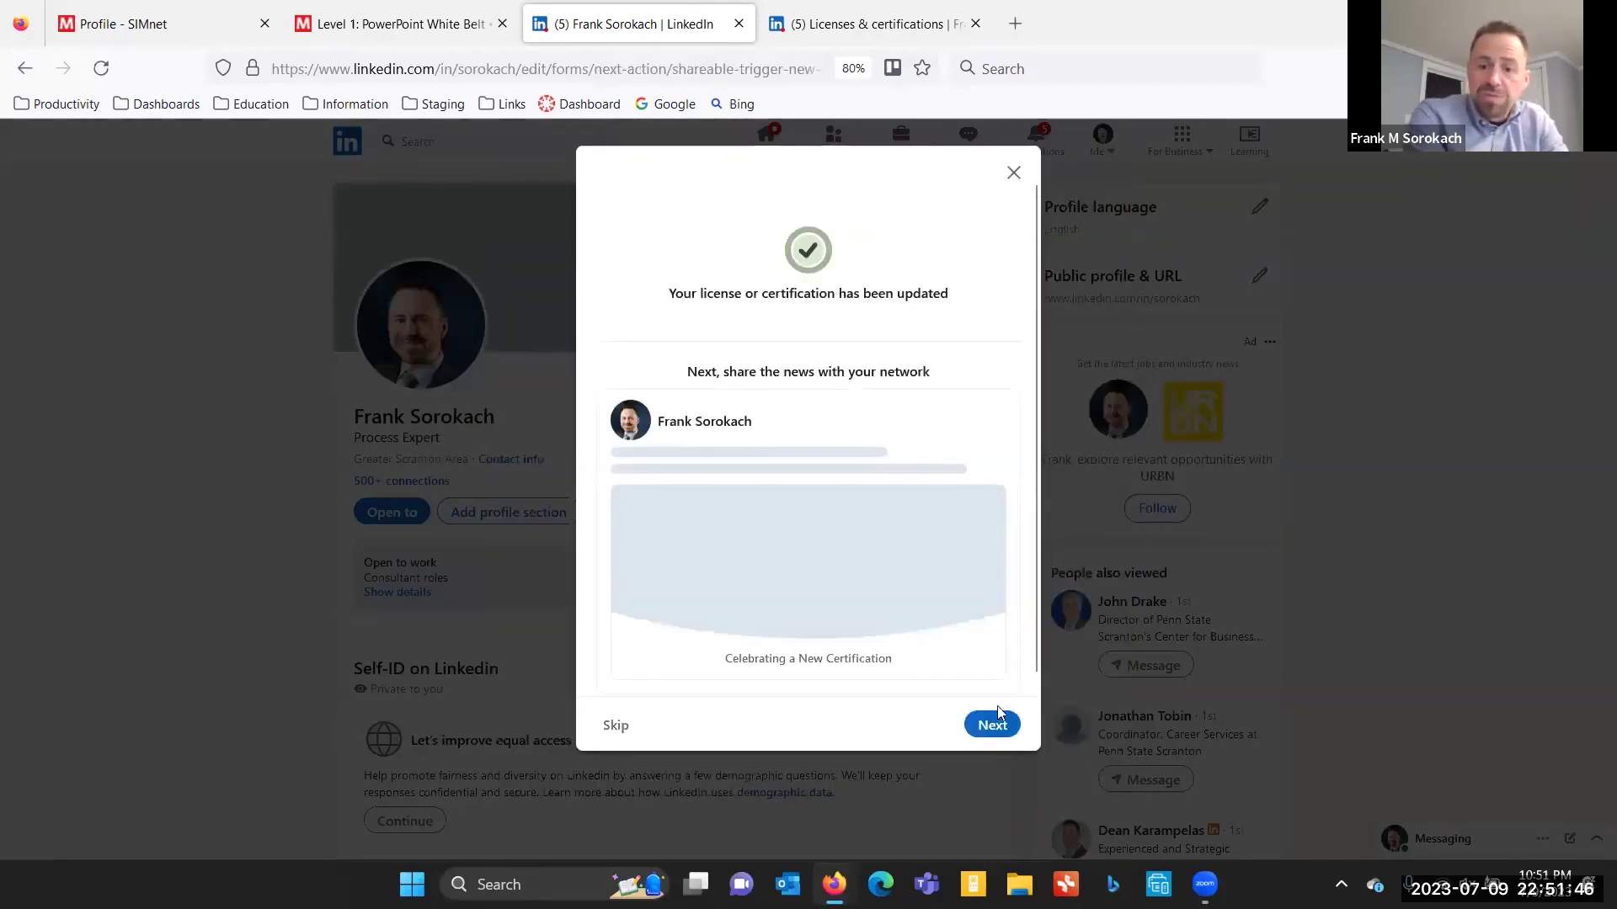
scroll(896, 589, down, 1)
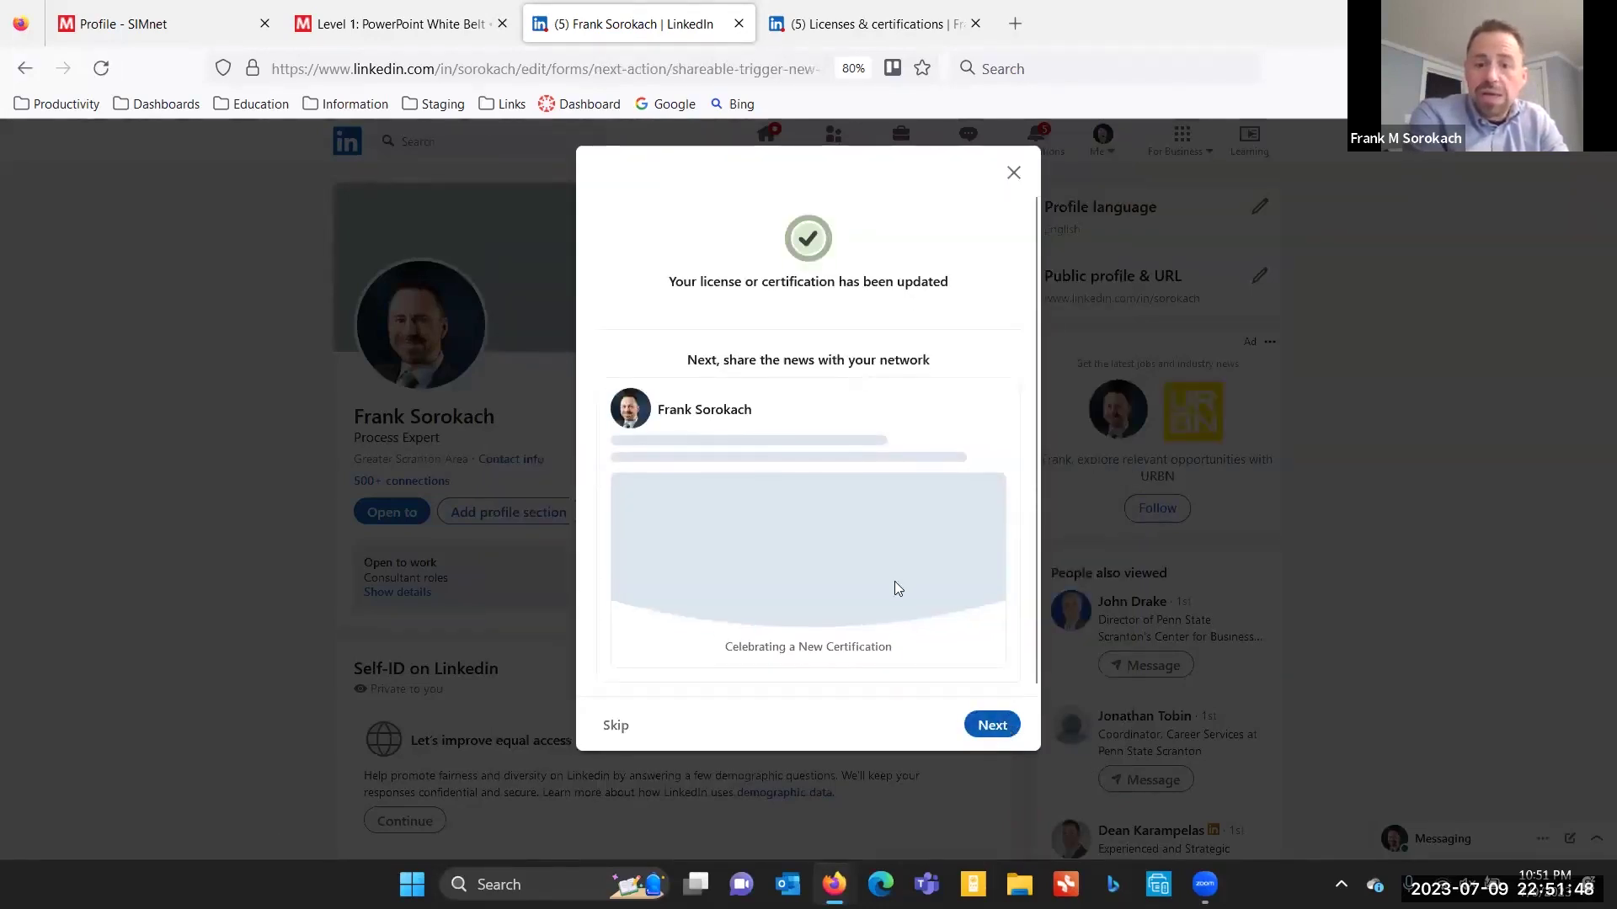
- Skip sharing the update and scroll to Licenses & certifications, now 23 entries topped by PowerPoint White Belt
click(620, 726)
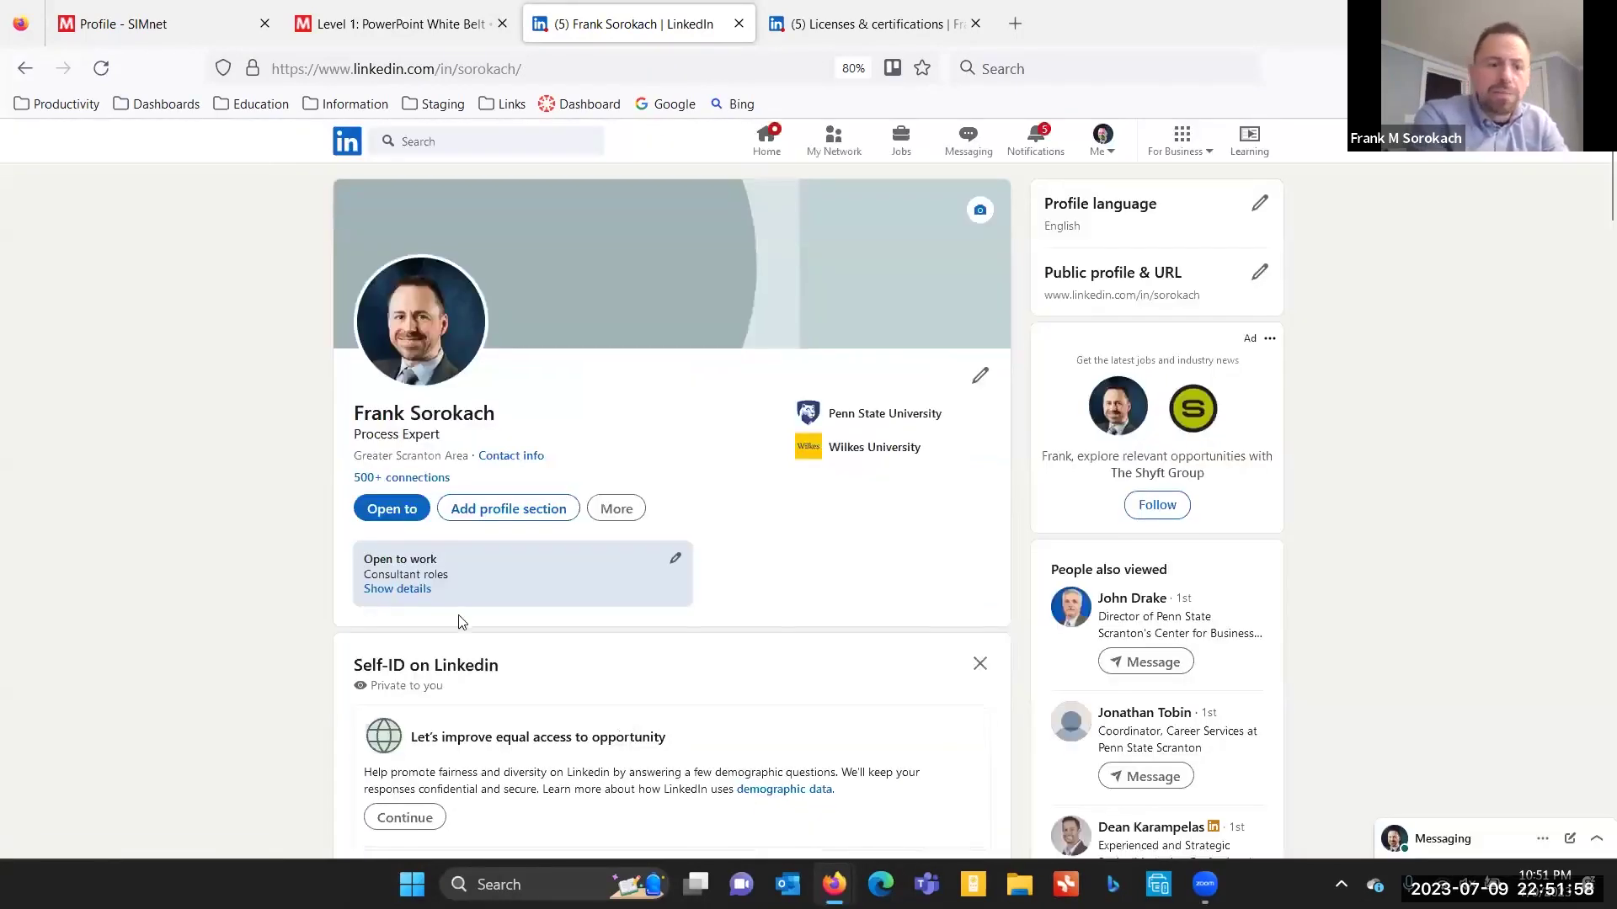
scroll(462, 623, down, 5)
scroll(463, 623, down, 3)
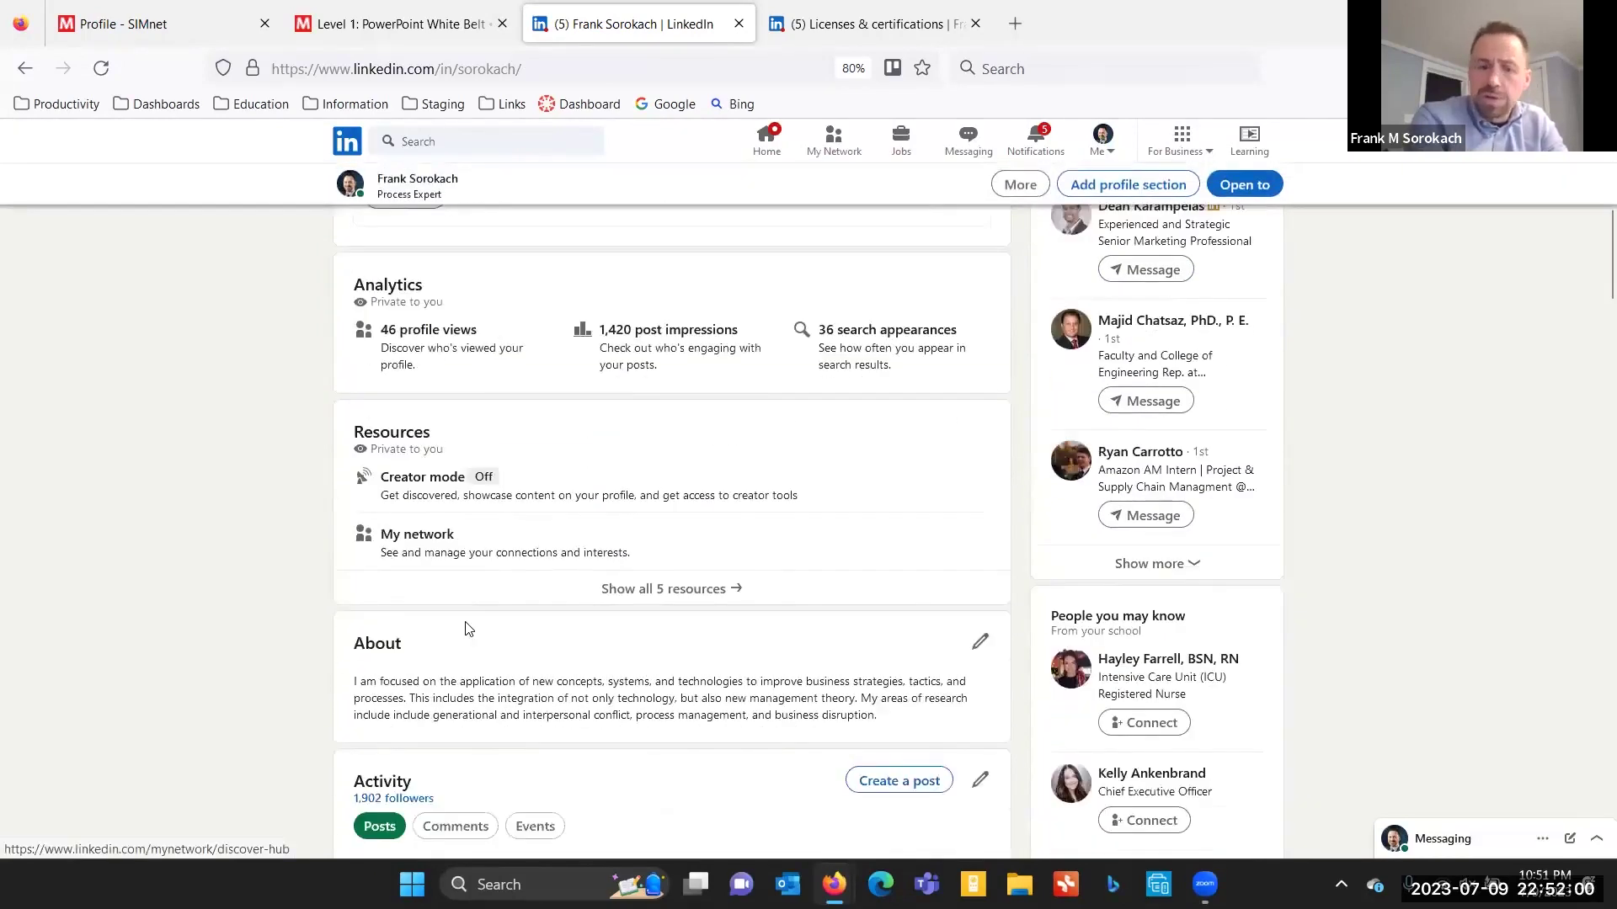
scroll(468, 627, down, 5)
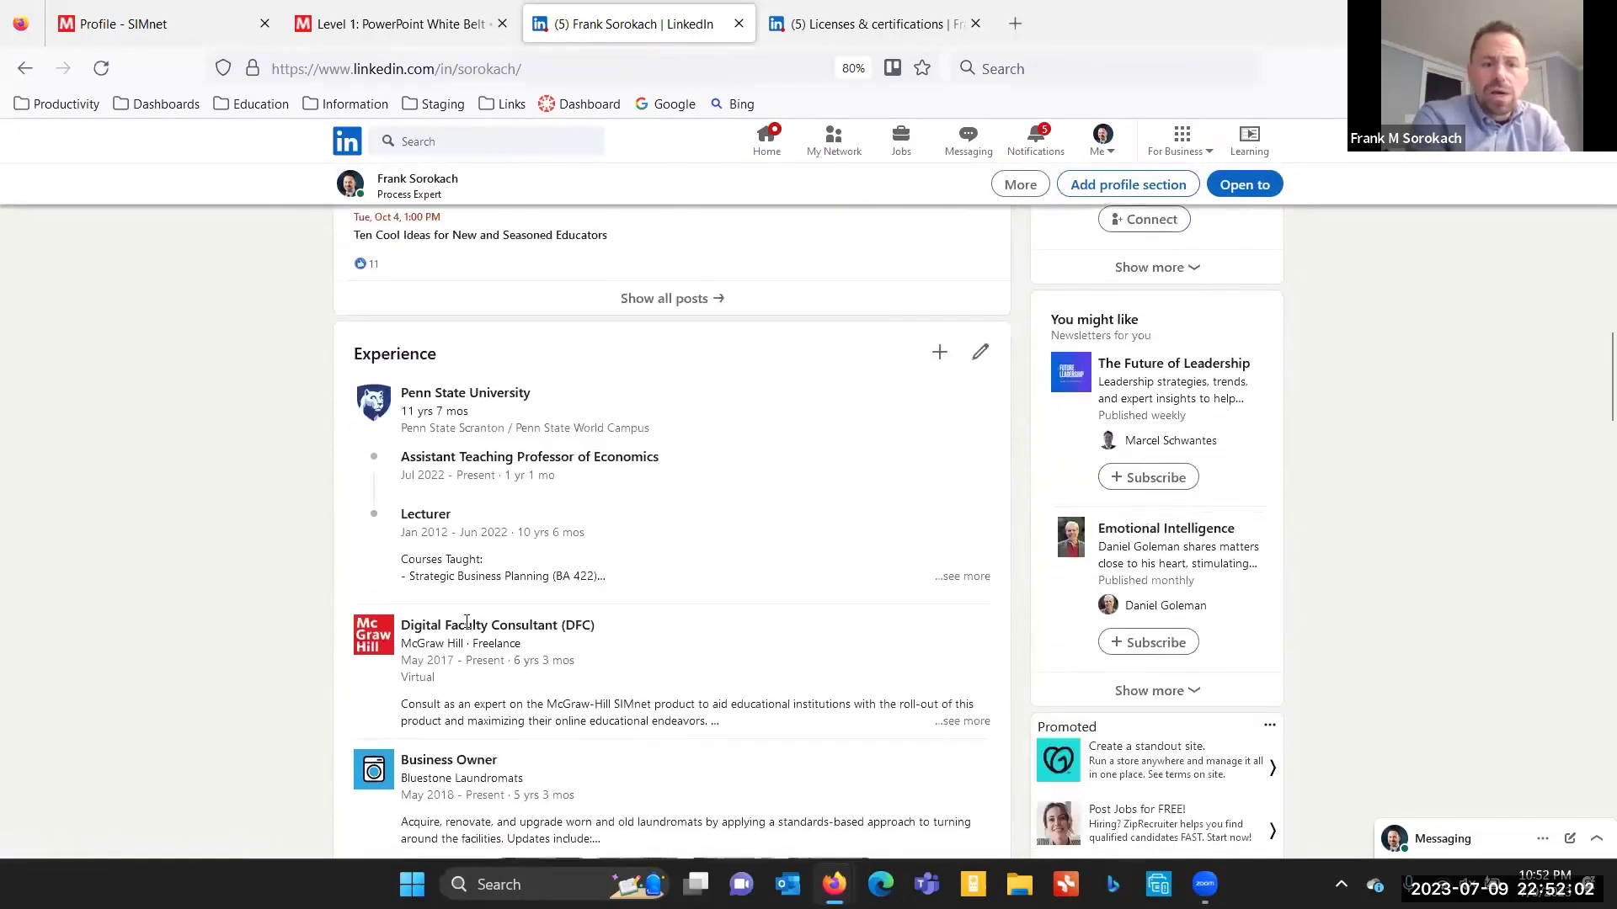
scroll(468, 627, down, 10)
scroll(467, 628, down, 1)
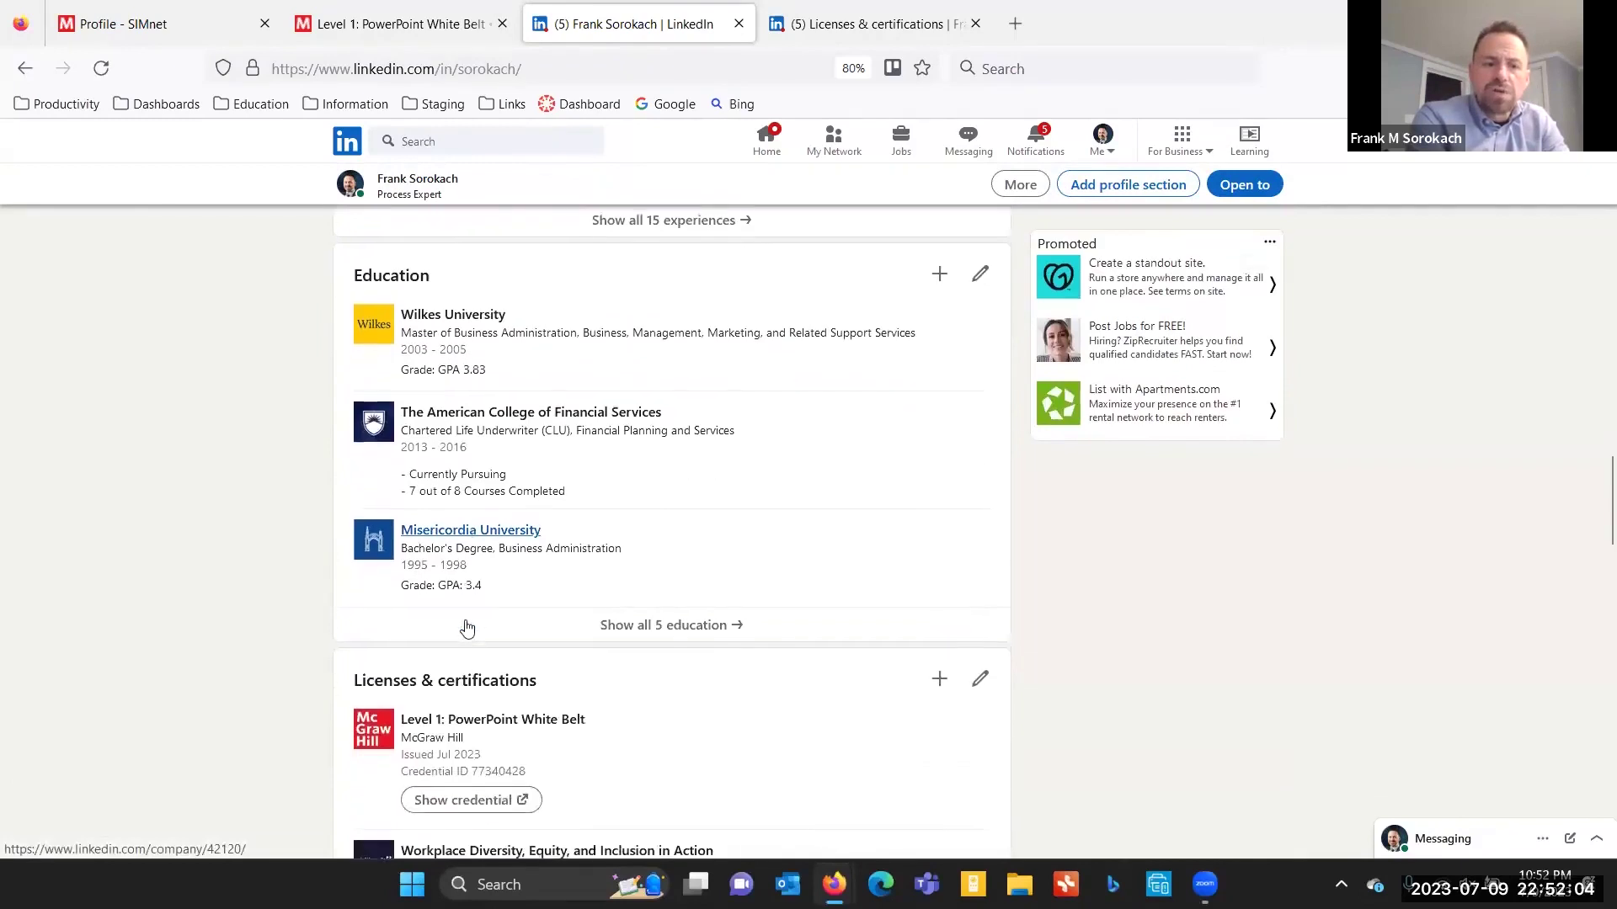
scroll(467, 628, down, 4)
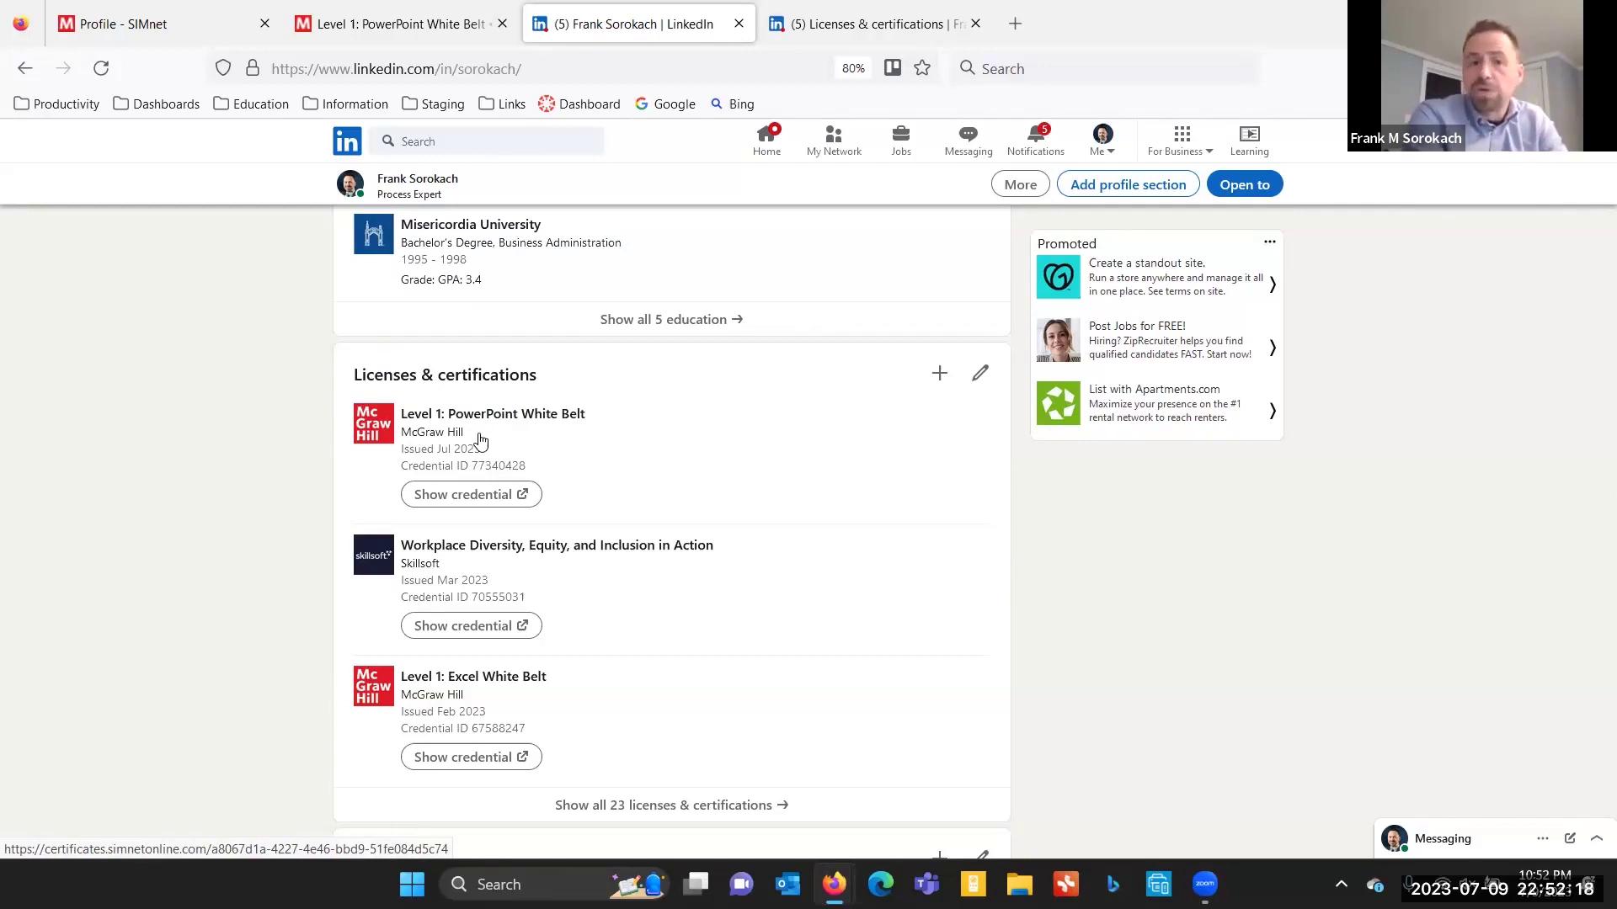
- Close the Accredible LinkedIn dialog and return to the SIMnet profile's earned credentials list
click(318, 26)
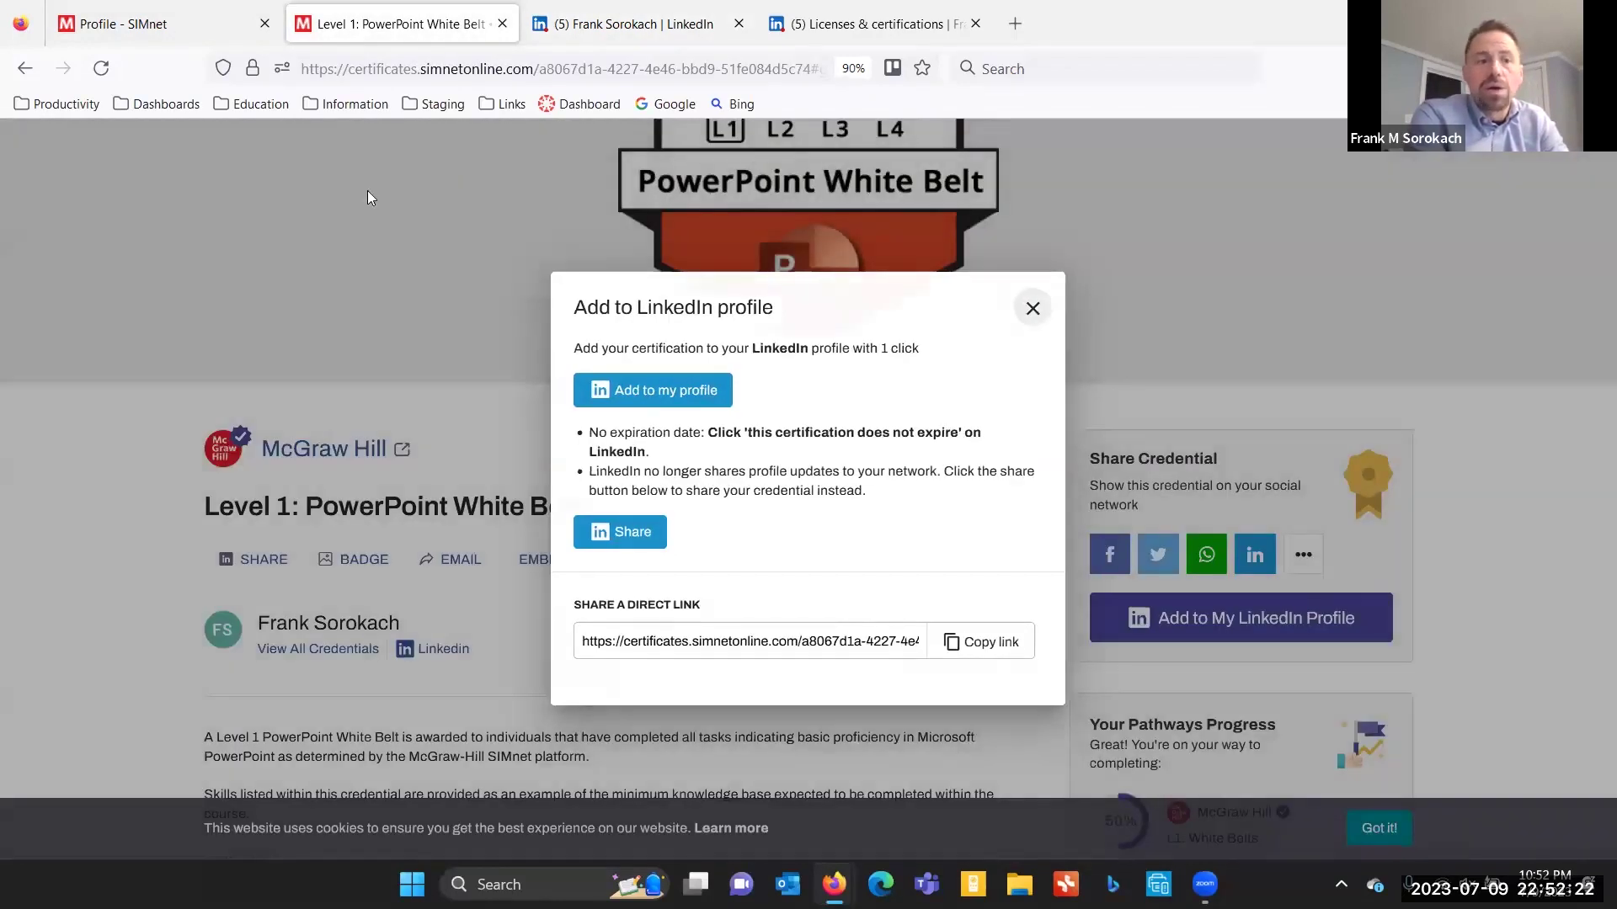
click(1033, 308)
click(206, 25)
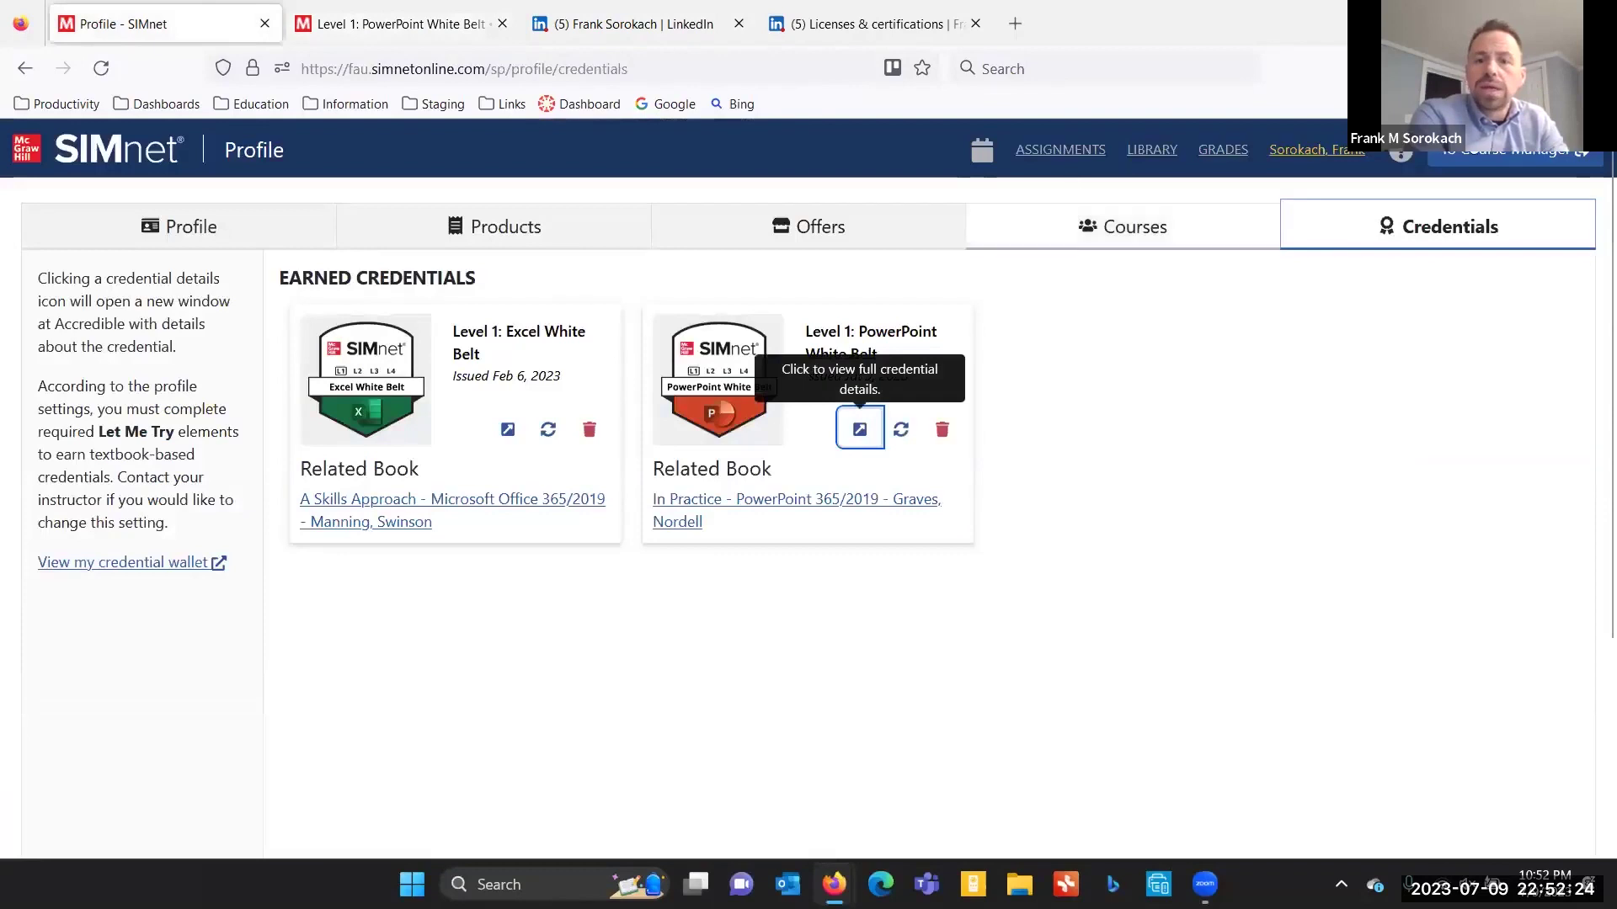
click(1316, 150)
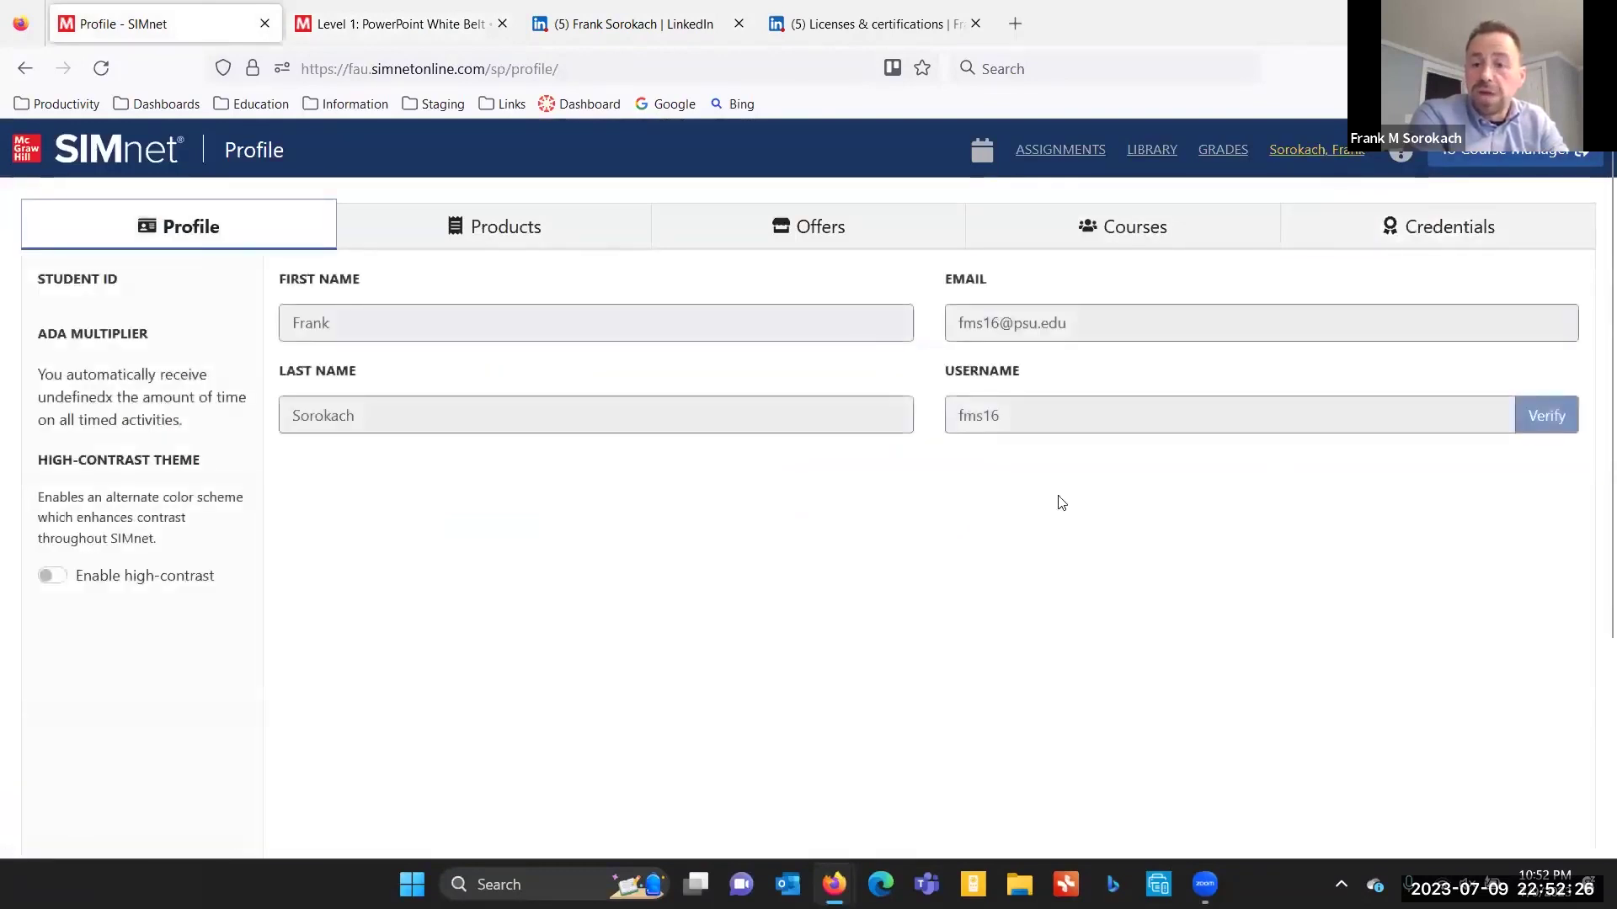
click(1287, 244)
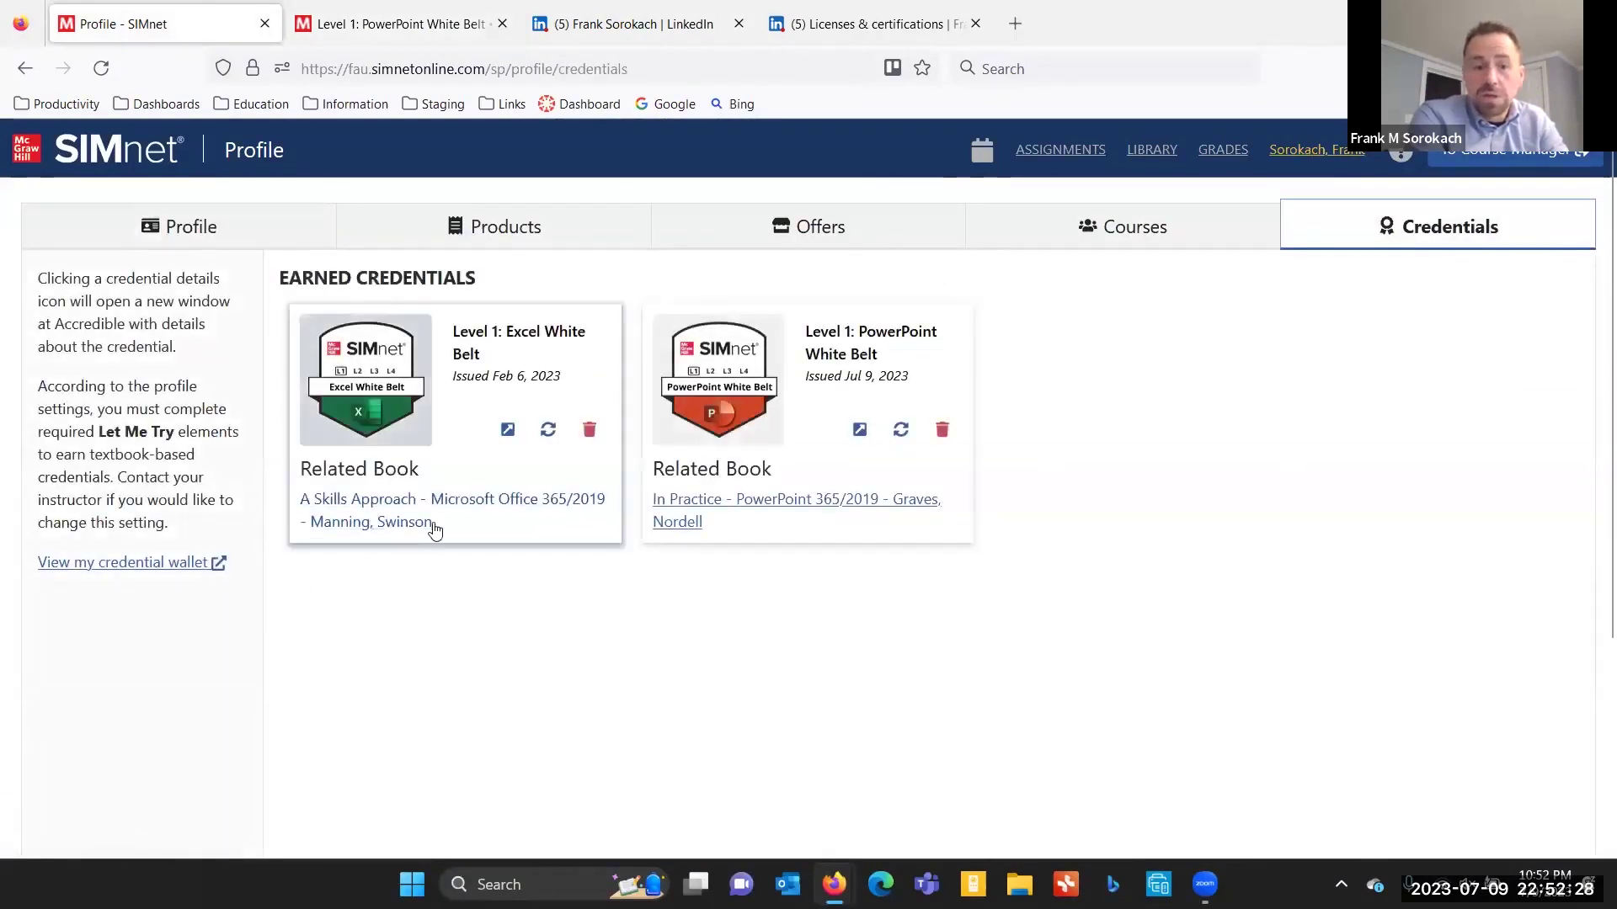
- Reopen the Level 1: PowerPoint White Belt credential page, then open and close its add-to-LinkedIn dialog
click(859, 431)
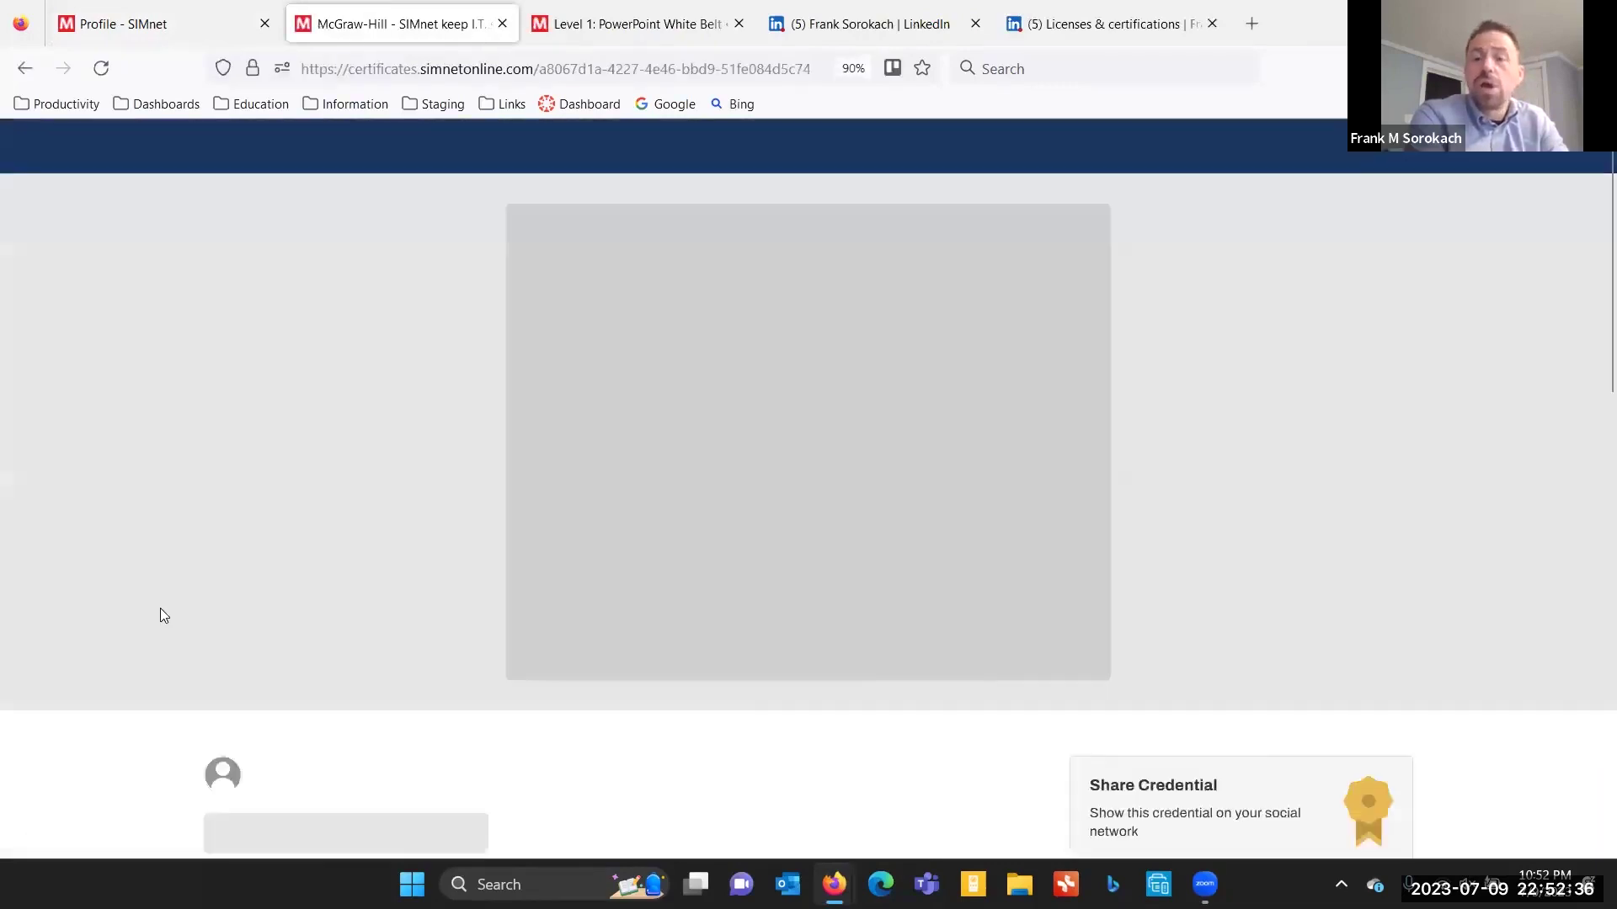
scroll(781, 593, down, 2)
scroll(781, 593, down, 2)
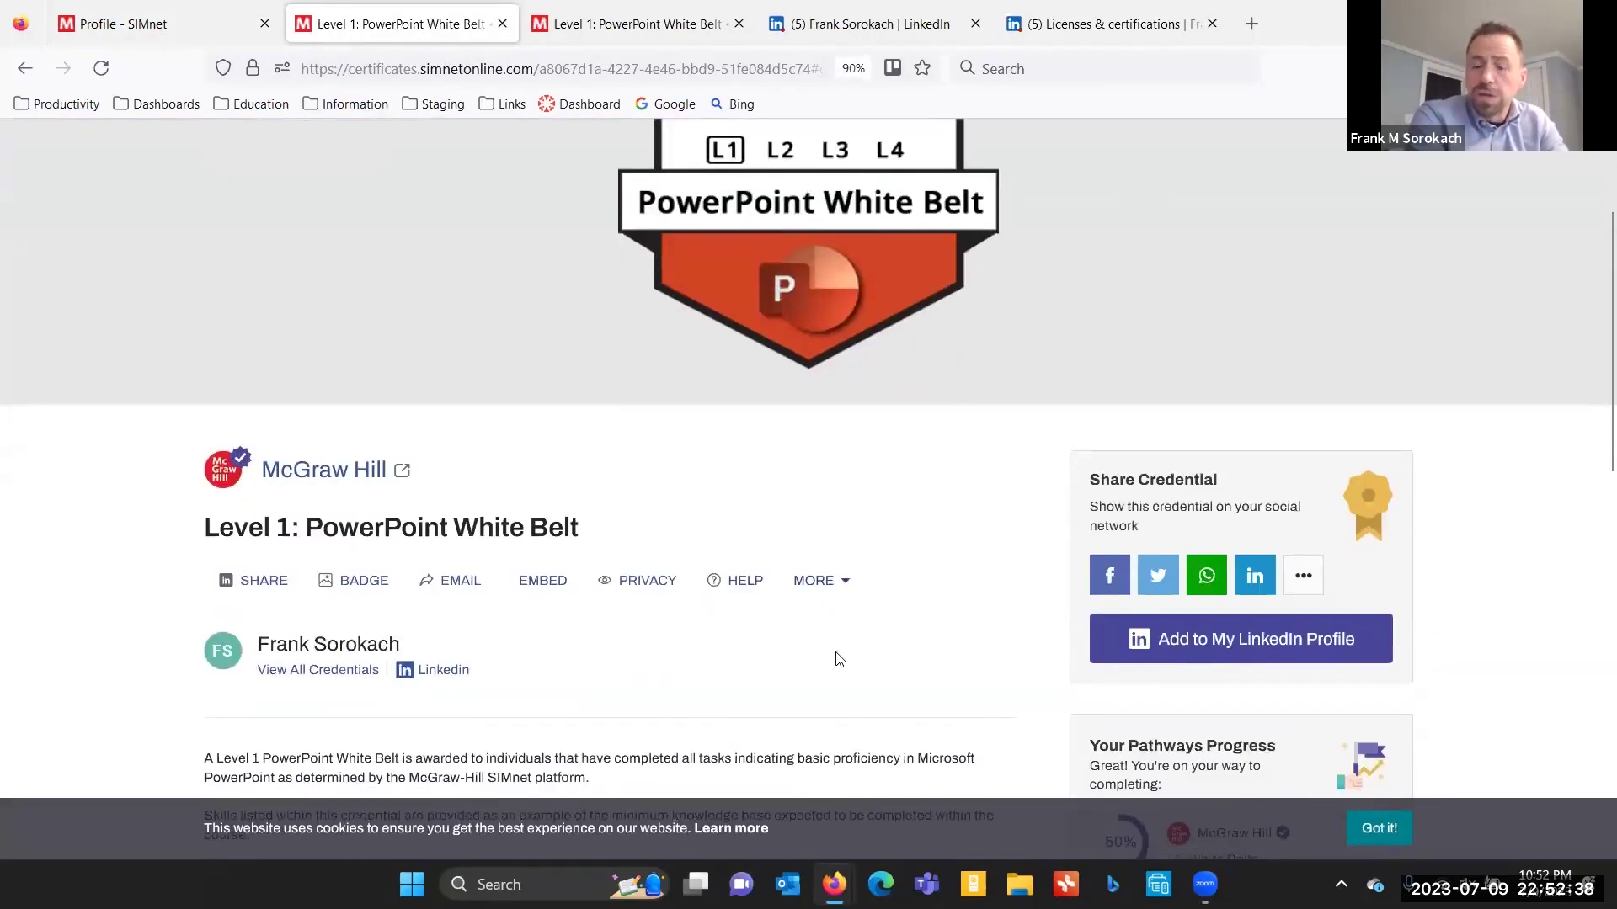
click(1187, 644)
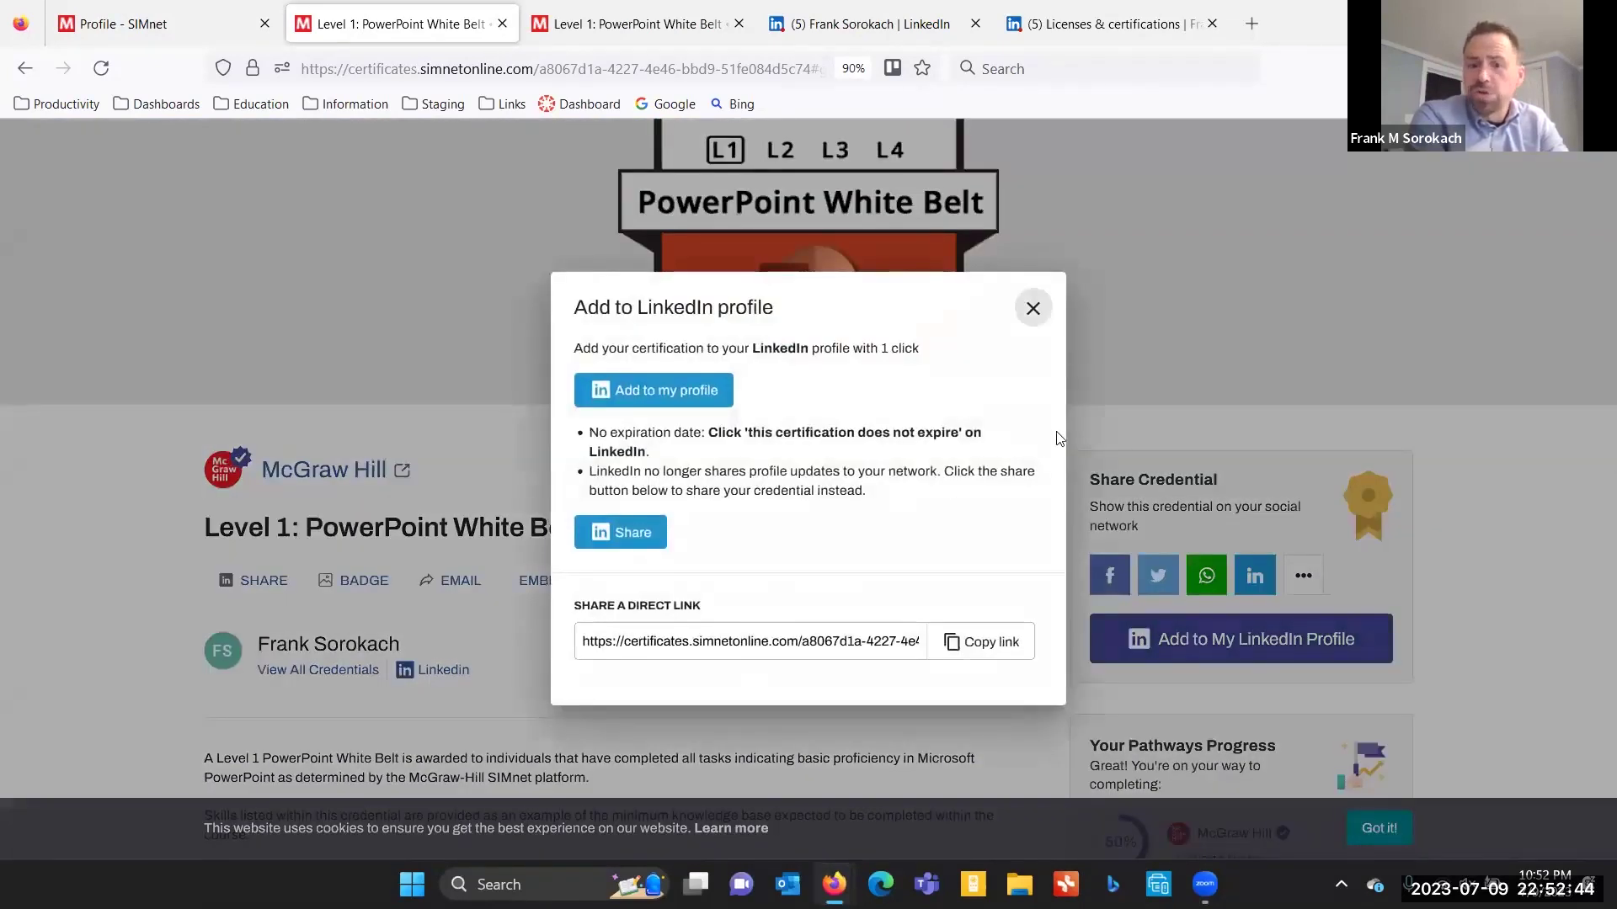
click(1033, 308)
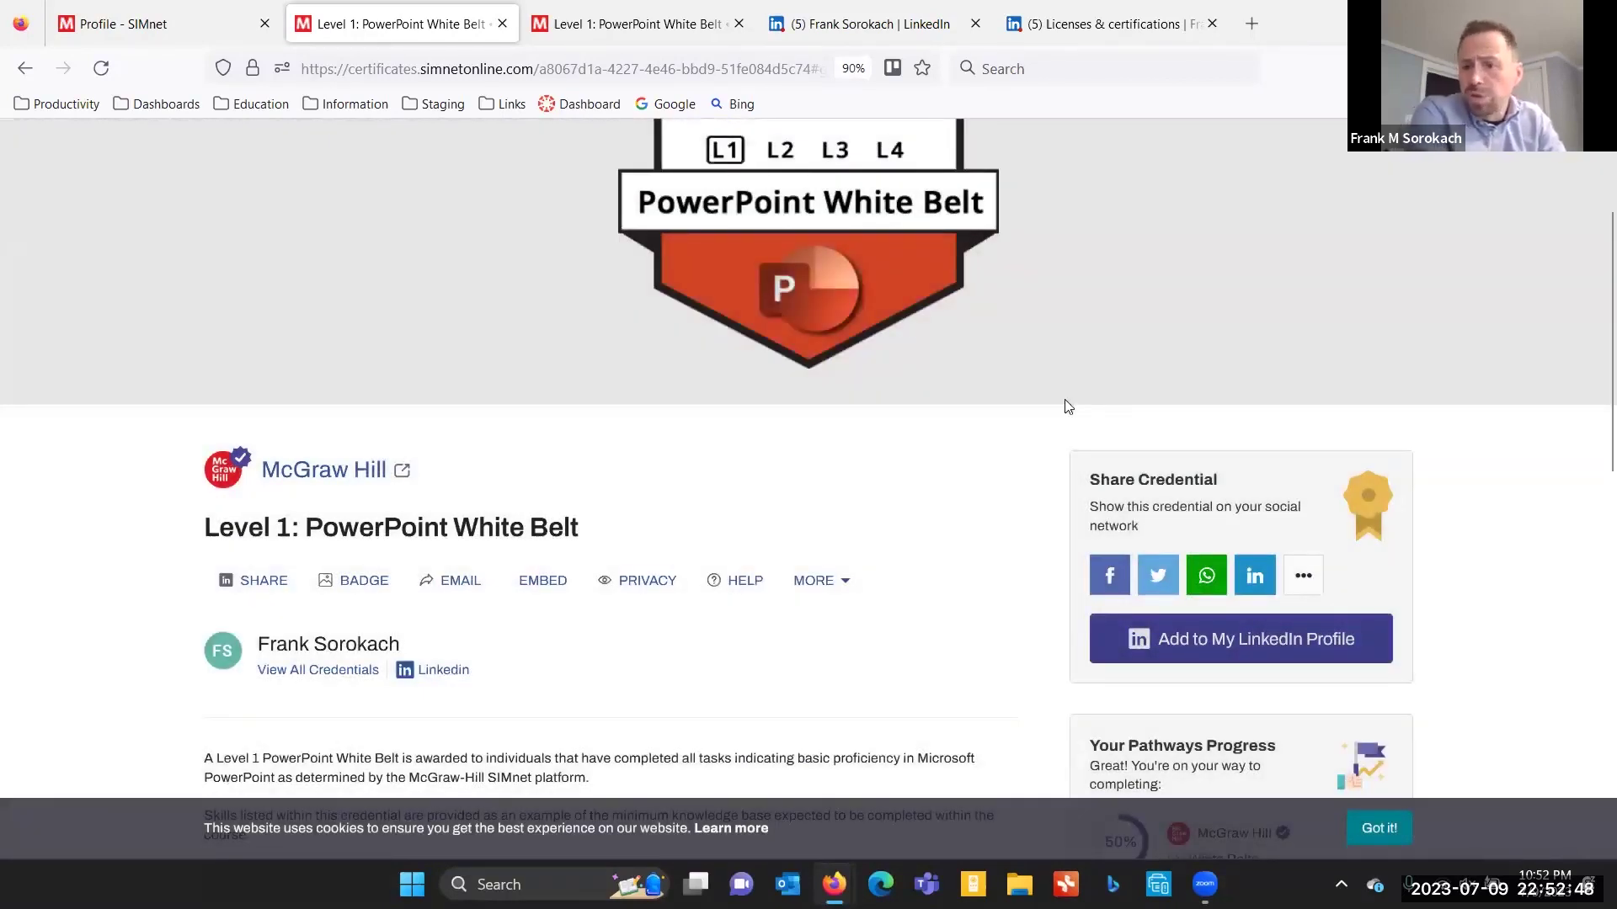